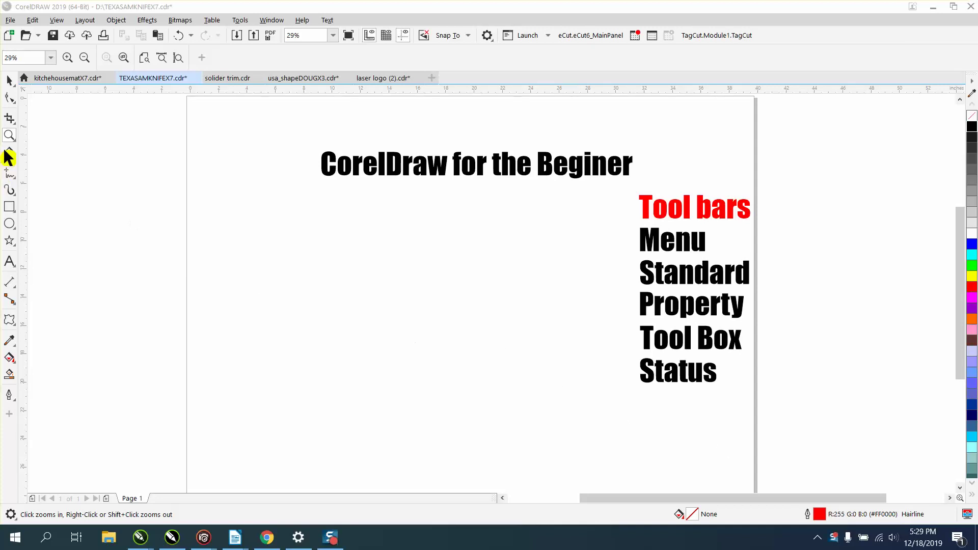
- Temporarily change the page width to 24 inches, then restore it to 40 inches
{"action": "left_click_drag", "start_coordinate": [316, 142], "coordinate": [647, 189]}
{"action": "right_click", "coordinate": [237, 253]}
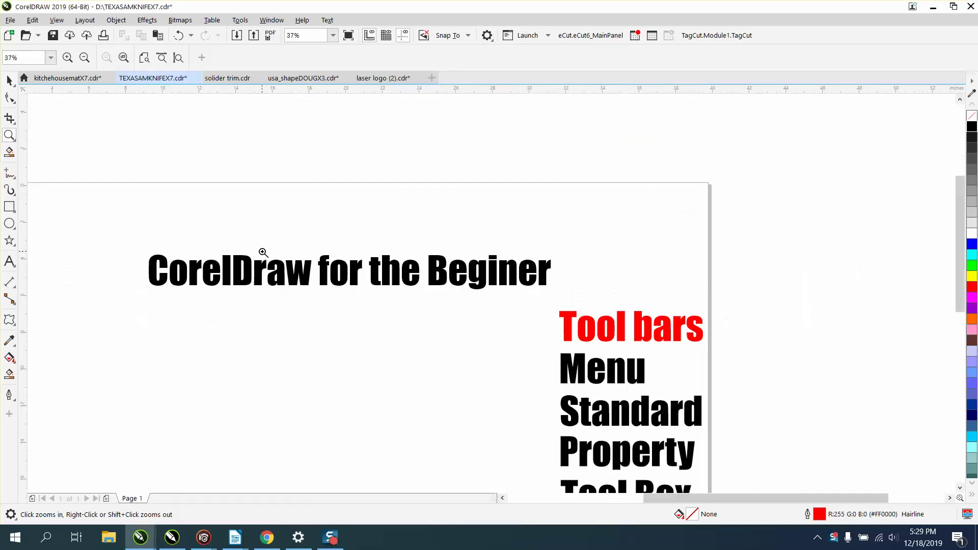
{"action": "right_click", "coordinate": [438, 264]}
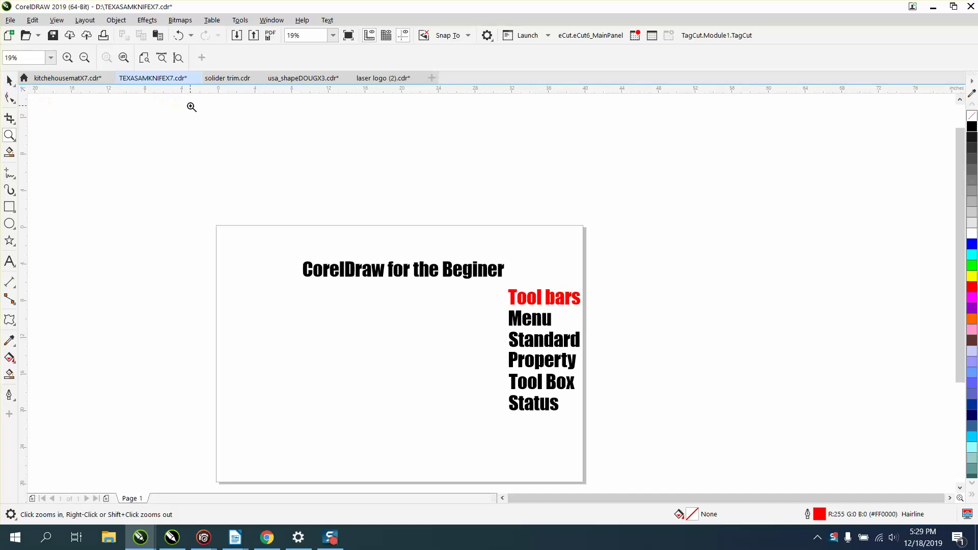
{"action": "left_click", "coordinate": [9, 81]}
{"action": "scroll", "coordinate": [239, 153], "scroll_direction": "down", "scroll_amount": 2}
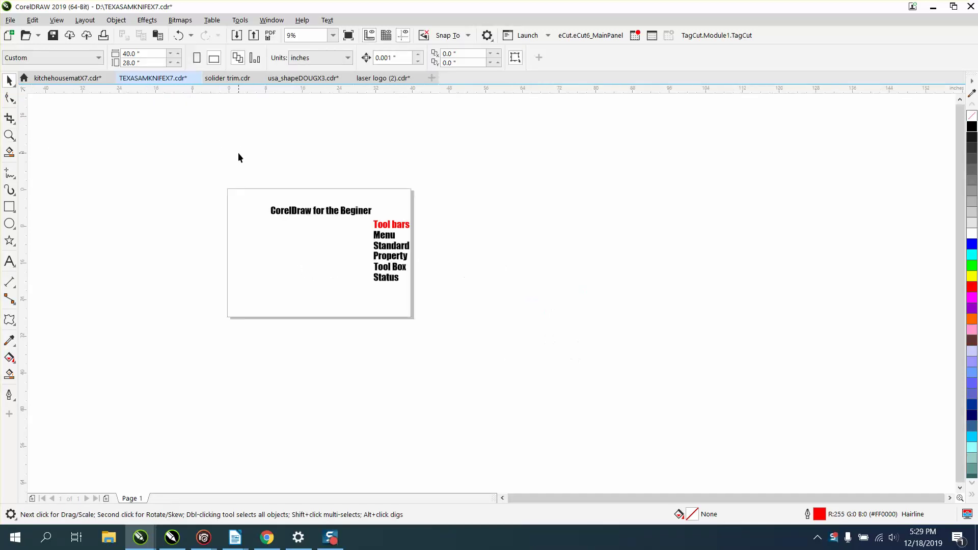
{"action": "left_click", "coordinate": [11, 135]}
{"action": "left_click_drag", "start_coordinate": [222, 180], "coordinate": [449, 329]}
{"action": "left_click", "coordinate": [11, 82]}
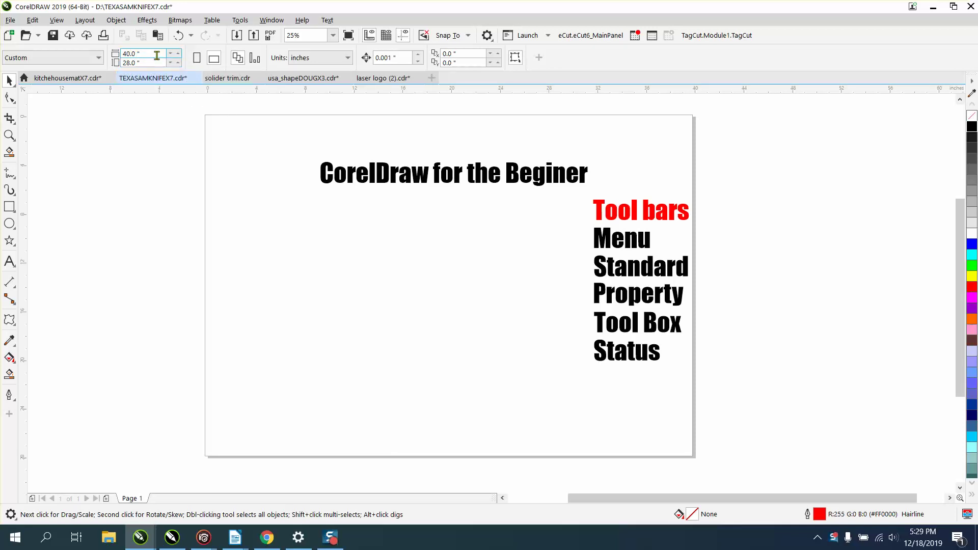
{"action": "left_click", "coordinate": [123, 54]}
{"action": "type", "text": "2"}
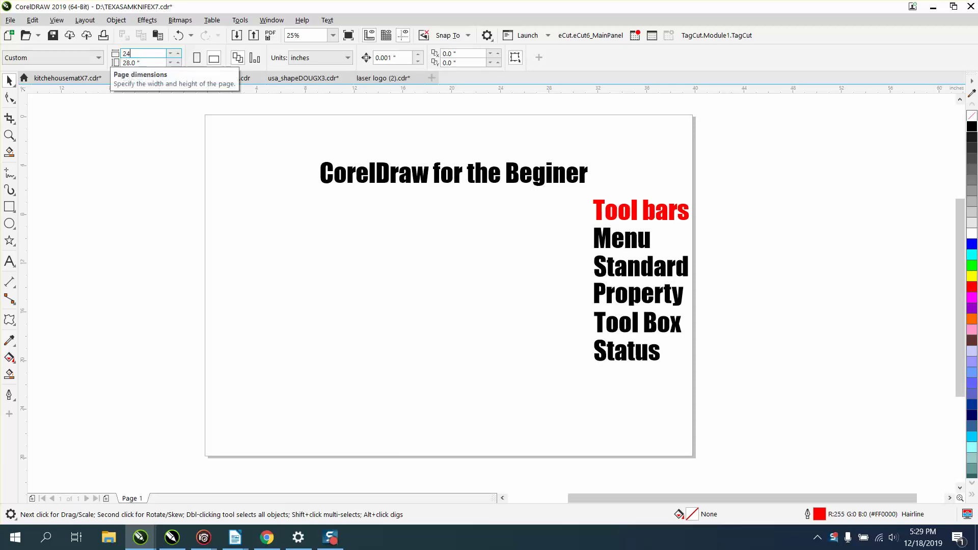
{"action": "type", "text": "4"}
{"action": "key", "text": "Return"}
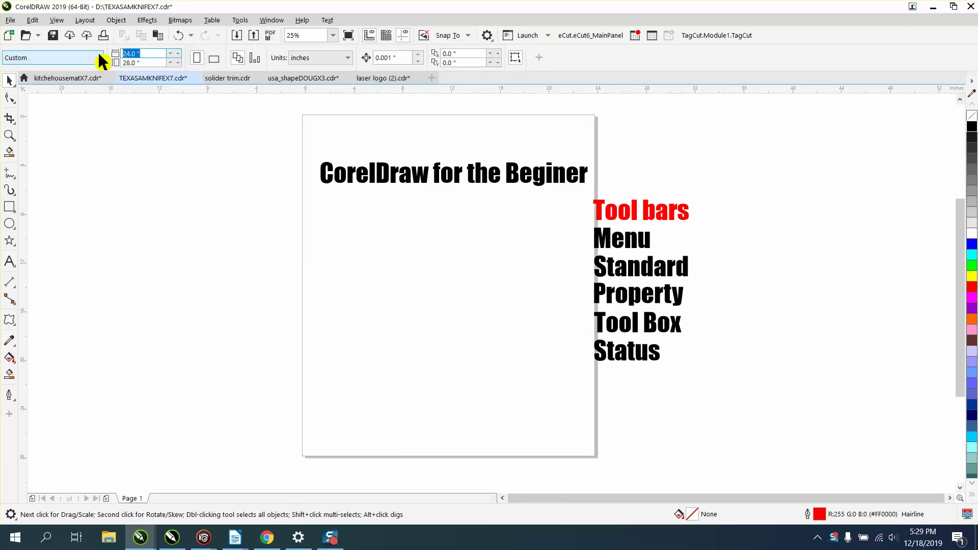
{"action": "type", "text": "40"}
{"action": "key", "text": "Return"}
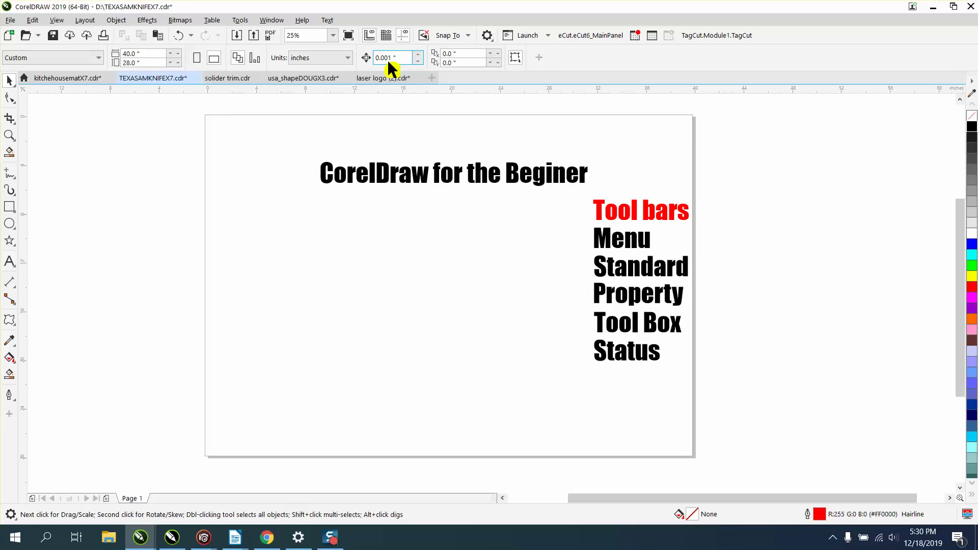
- Zoom in on the title text and fill it with yellow from the palette
{"action": "left_click", "coordinate": [9, 135]}
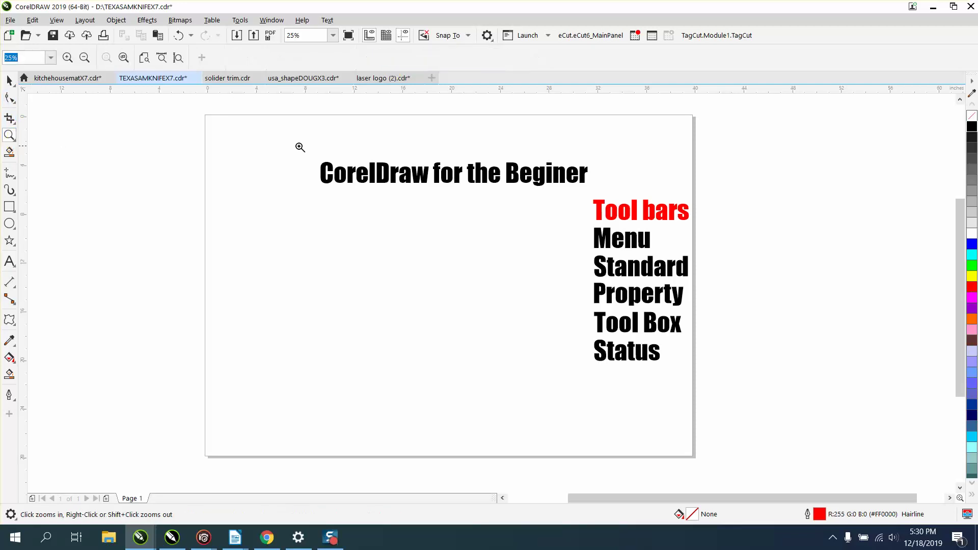
{"action": "left_click_drag", "start_coordinate": [311, 148], "coordinate": [589, 193]}
{"action": "left_click", "coordinate": [12, 83]}
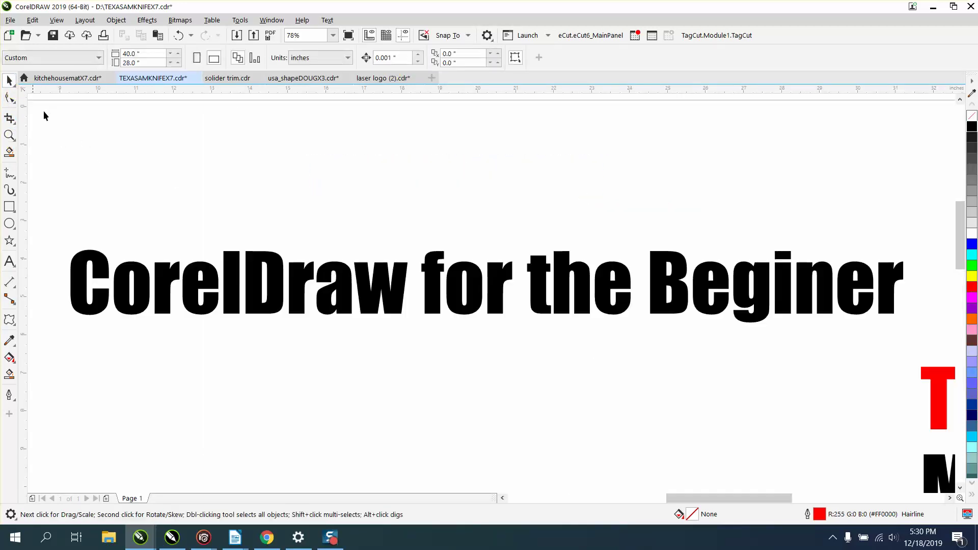
{"action": "left_click", "coordinate": [105, 262]}
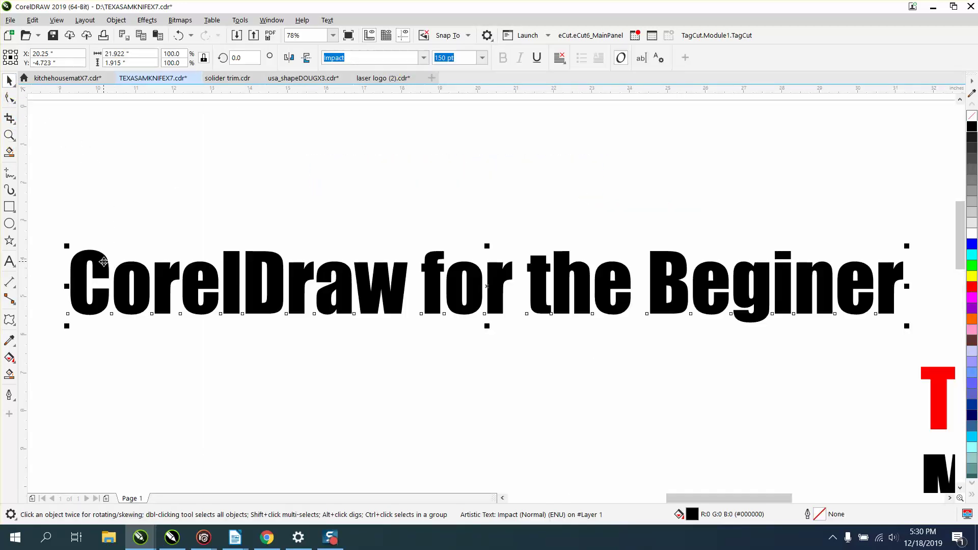
{"action": "left_click", "coordinate": [91, 149]}
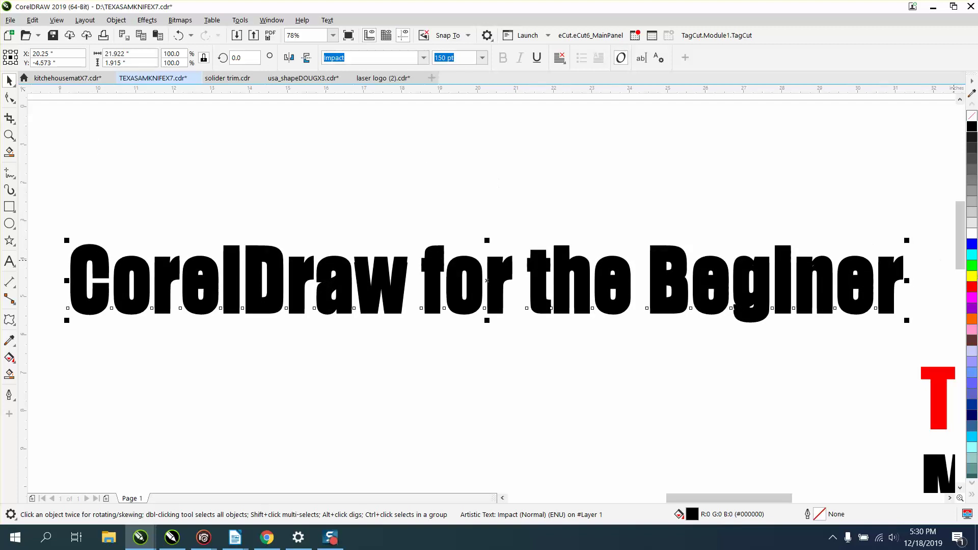
{"action": "left_click", "coordinate": [972, 276]}
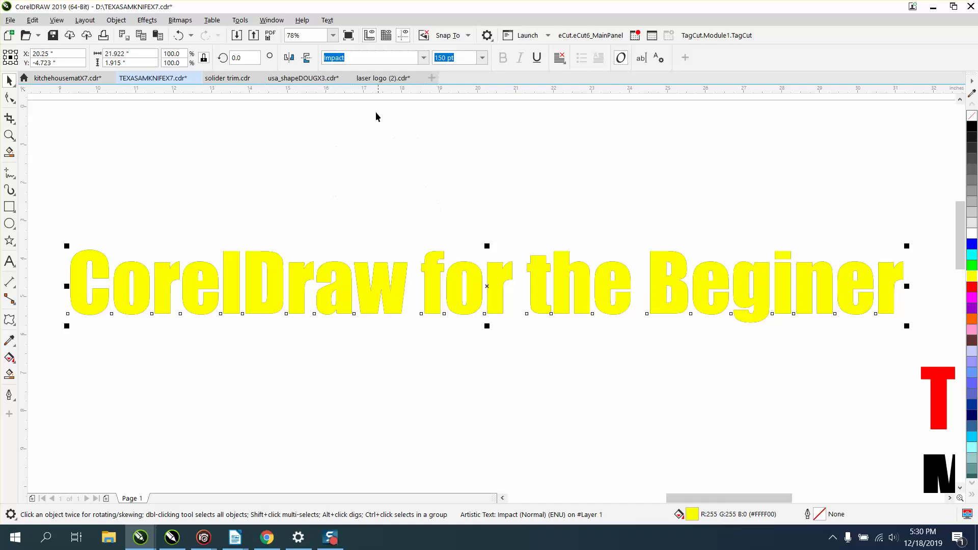
- Set the nudge distance to 2 inches and nudge the yellow title up and back down
{"action": "left_click", "coordinate": [377, 145]}
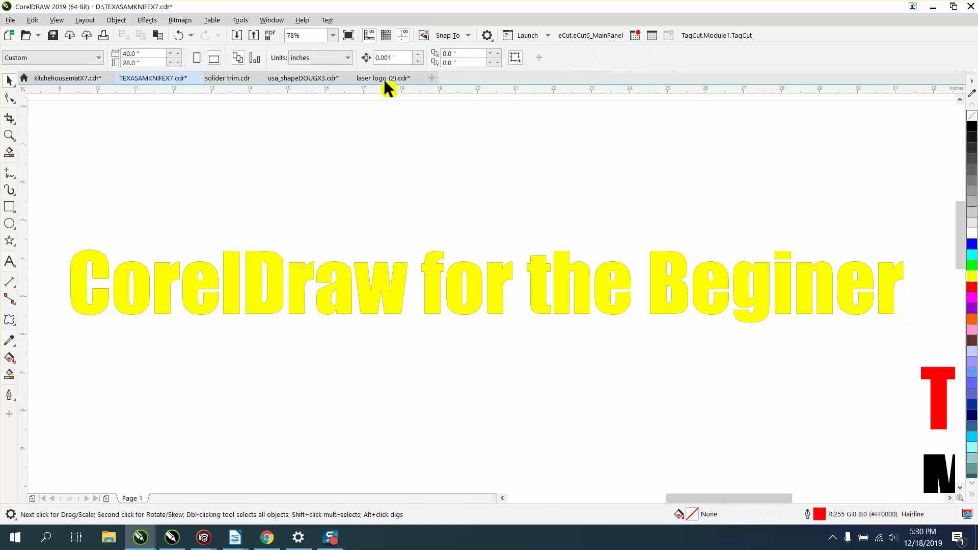
{"action": "left_click_drag", "start_coordinate": [394, 58], "coordinate": [365, 57]}
{"action": "type", "text": "21"}
{"action": "key", "text": "Return"}
{"action": "left_click", "coordinate": [256, 257]}
{"action": "key", "text": "Up"}
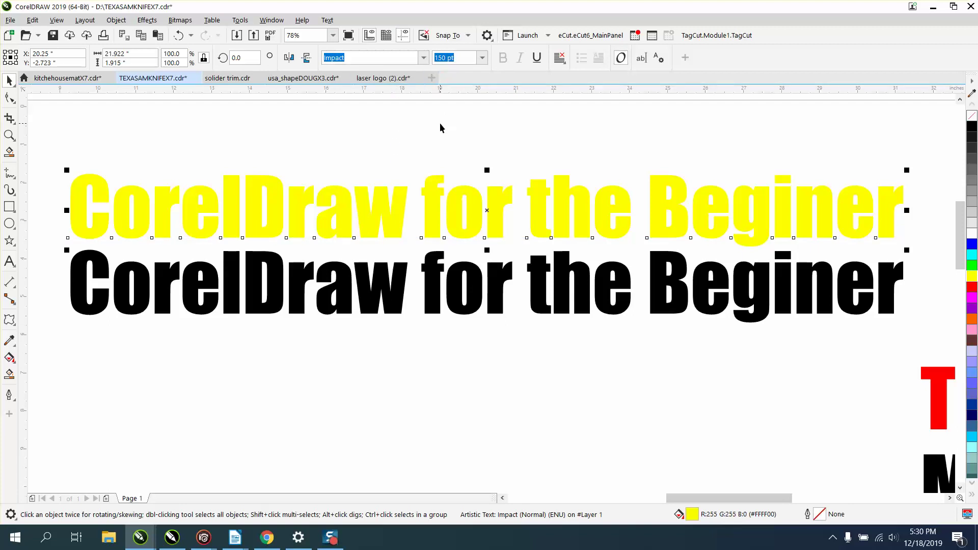
{"action": "key", "text": "Down"}
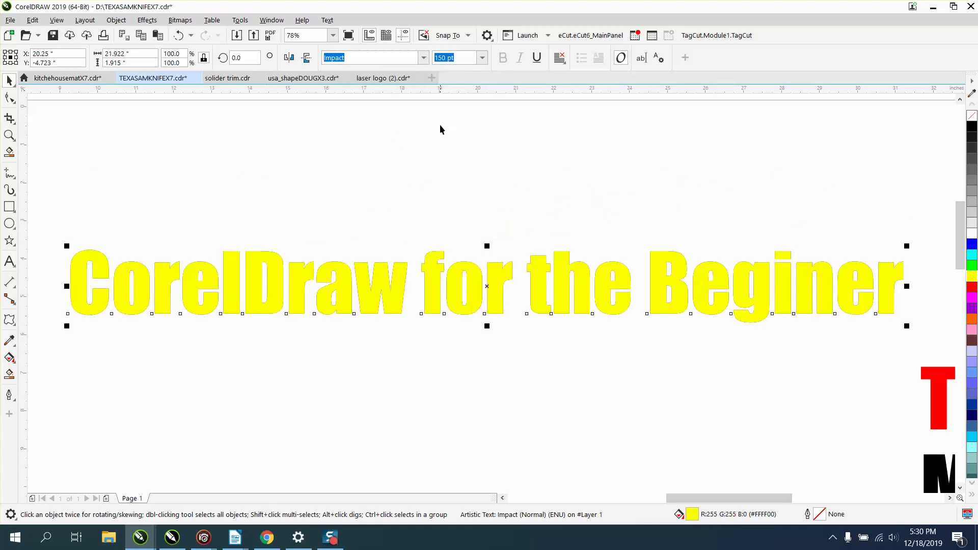
- Send the yellow title text behind the black copy
{"action": "left_click", "coordinate": [439, 125]}
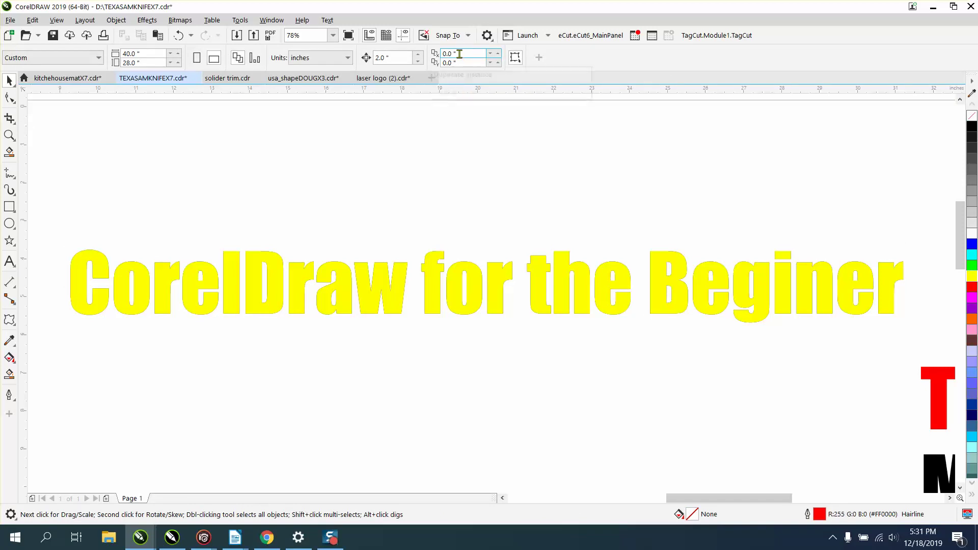
{"action": "left_click", "coordinate": [466, 265]}
{"action": "key", "text": "shift+Page_Down"}
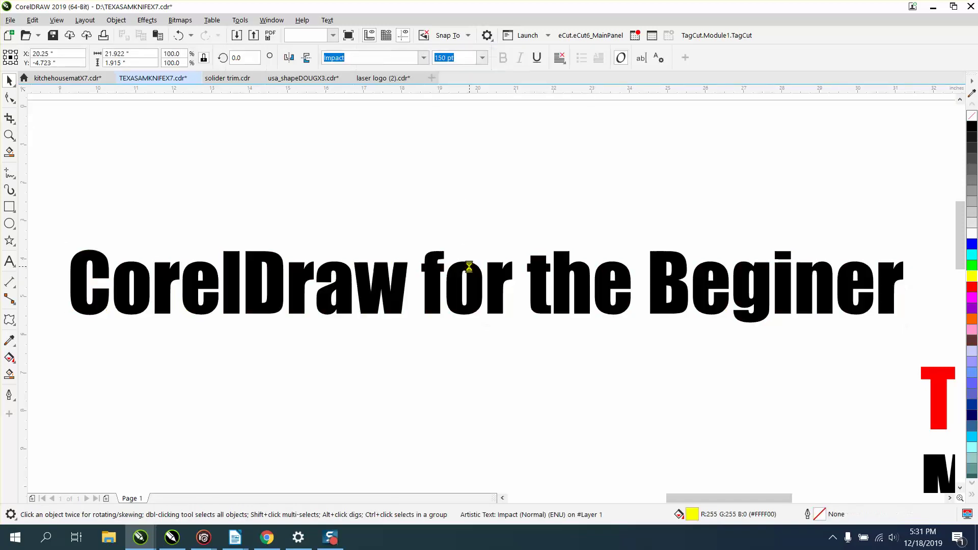
- Set the duplicate distance to 0.25 inch, duplicate the black title, then undo it
{"action": "left_click", "coordinate": [468, 267]}
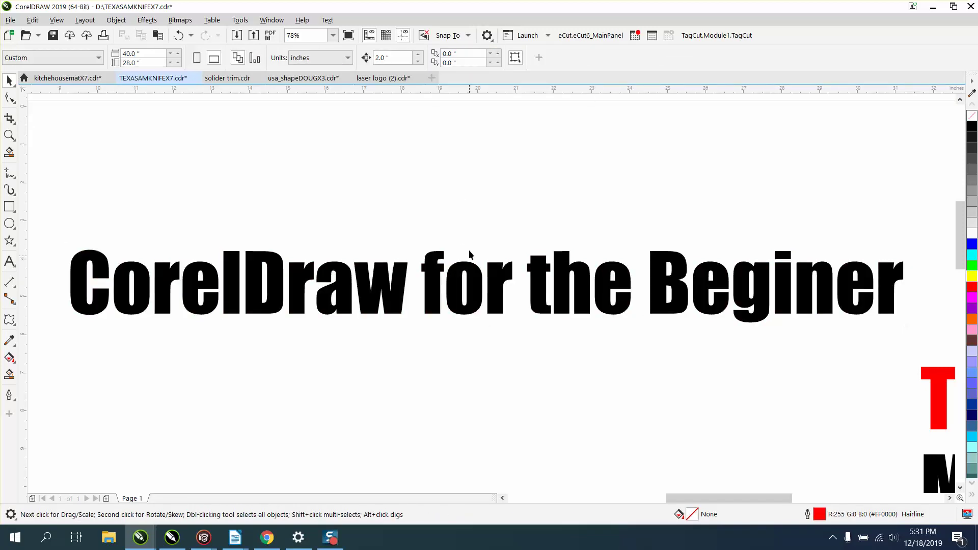
{"action": "double_click", "coordinate": [462, 55]}
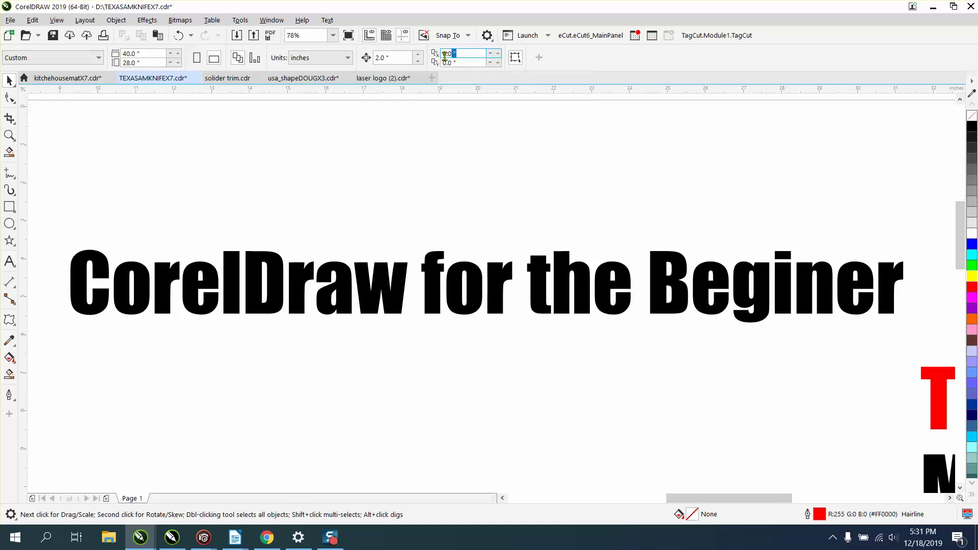
{"action": "type", "text": ".25"}
{"action": "key", "text": "Tab"}
{"action": "type", "text": ".25"}
{"action": "key", "text": "Return"}
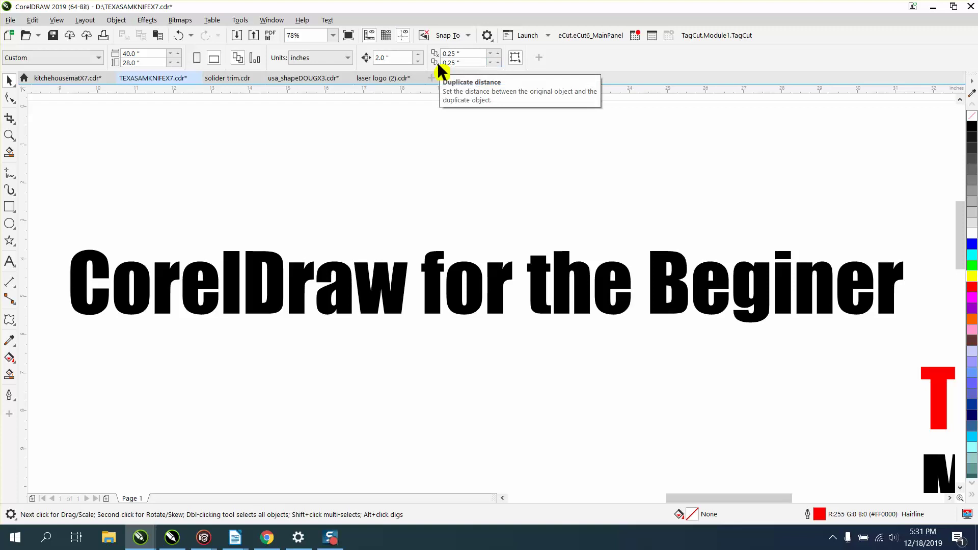
{"action": "left_click", "coordinate": [498, 281]}
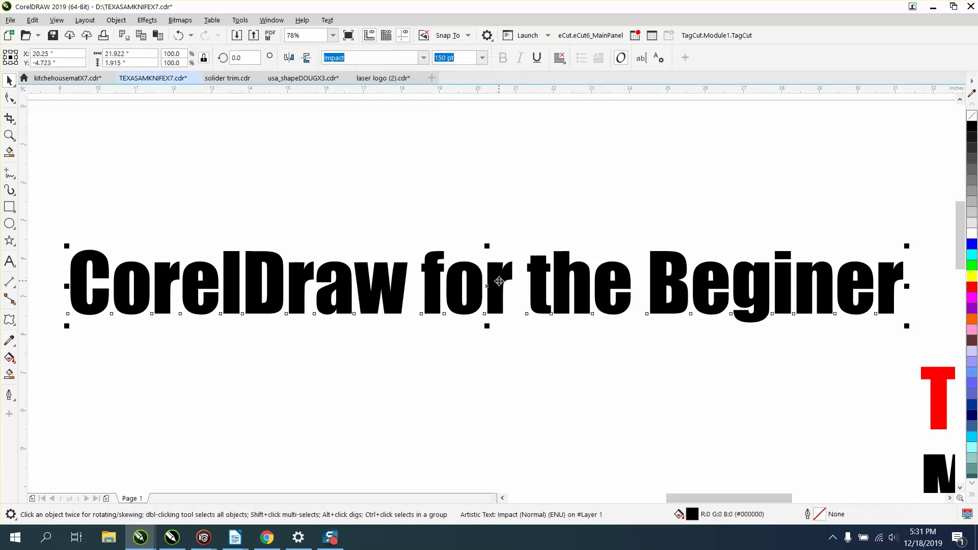
{"action": "key", "text": "ctrl+d"}
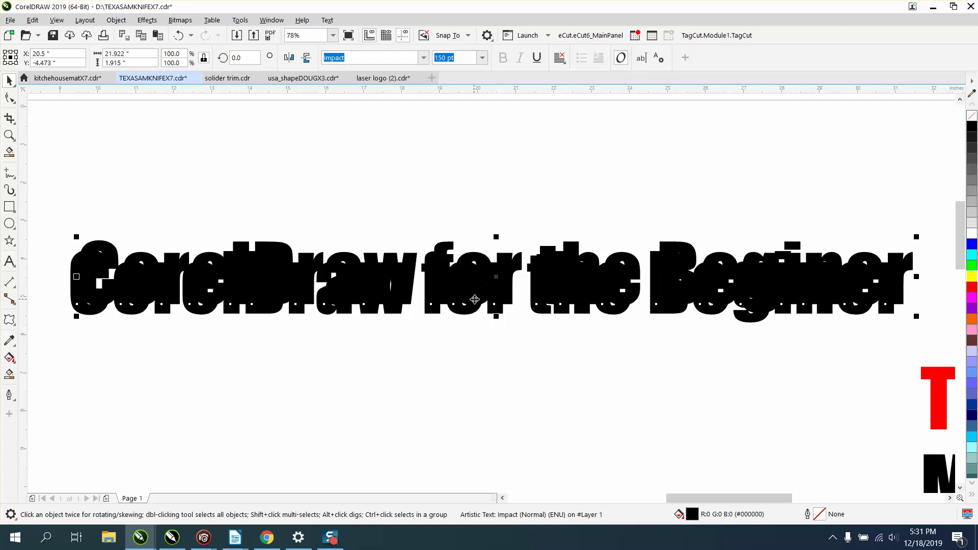
{"action": "left_click", "coordinate": [178, 36]}
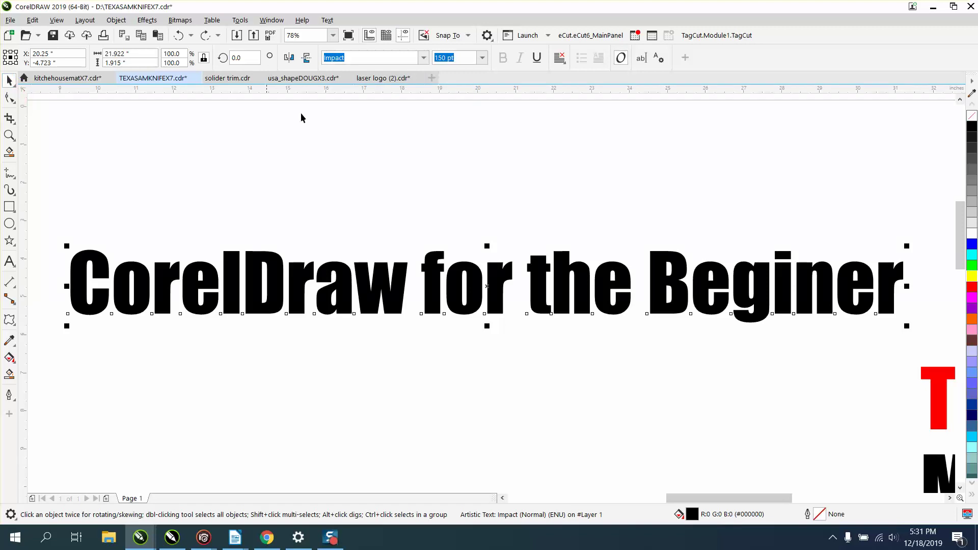
- Reset both horizontal and vertical duplicate distances to 0
{"action": "left_click", "coordinate": [463, 120]}
{"action": "double_click", "coordinate": [449, 62]}
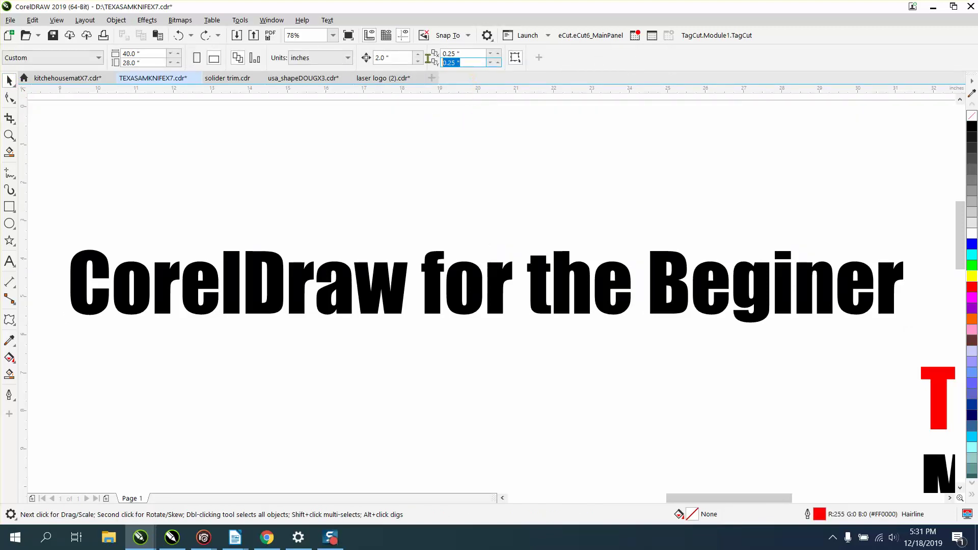
{"action": "type", "text": "0"}
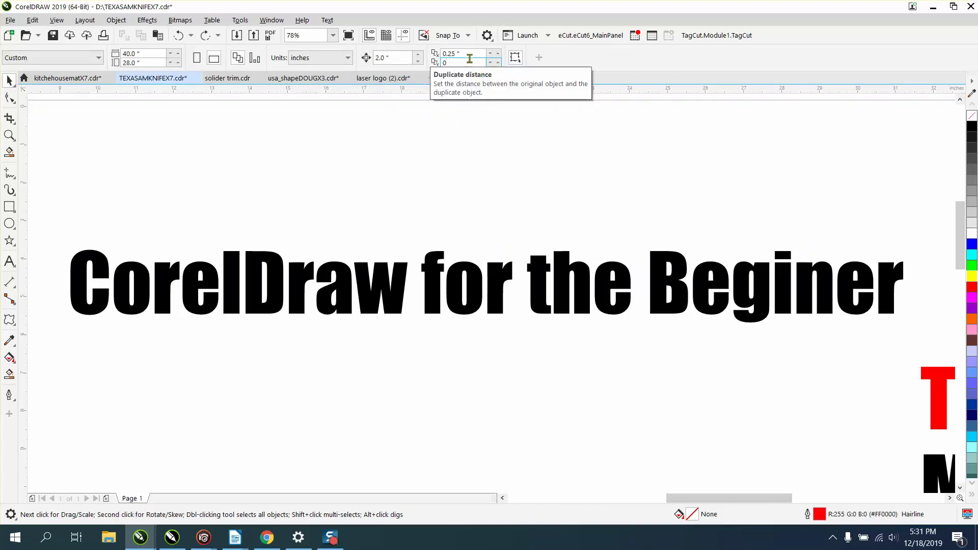
{"action": "key", "text": "Tab"}
{"action": "type", "text": "0"}
{"action": "key", "text": "Return"}
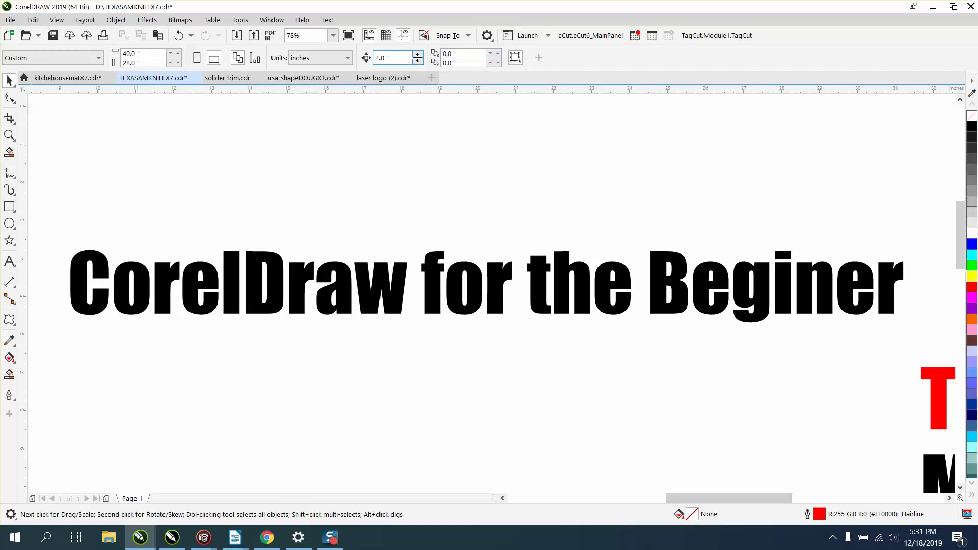
- Duplicate the black title 2 inches above the original and fill the copy blue
{"action": "left_click", "coordinate": [500, 270]}
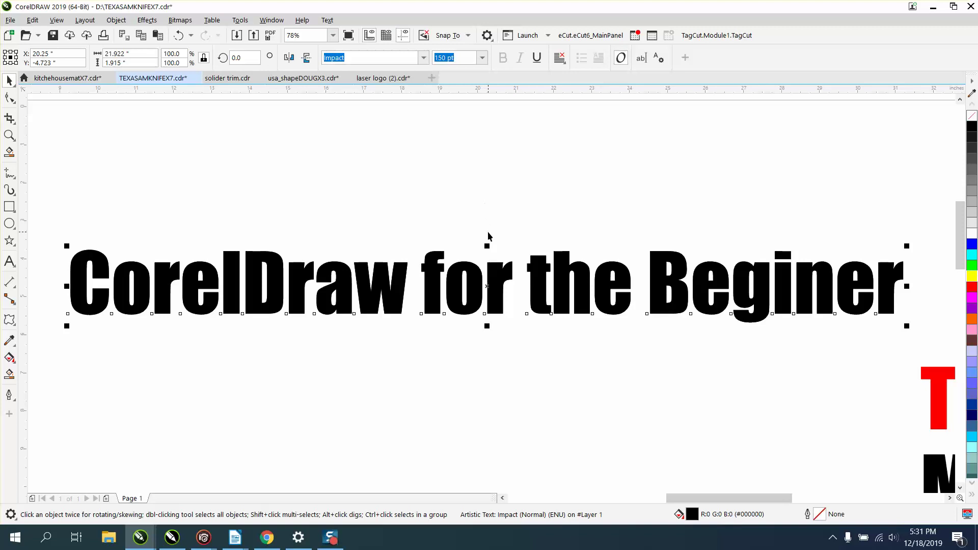
{"action": "key", "text": "ctrl+d"}
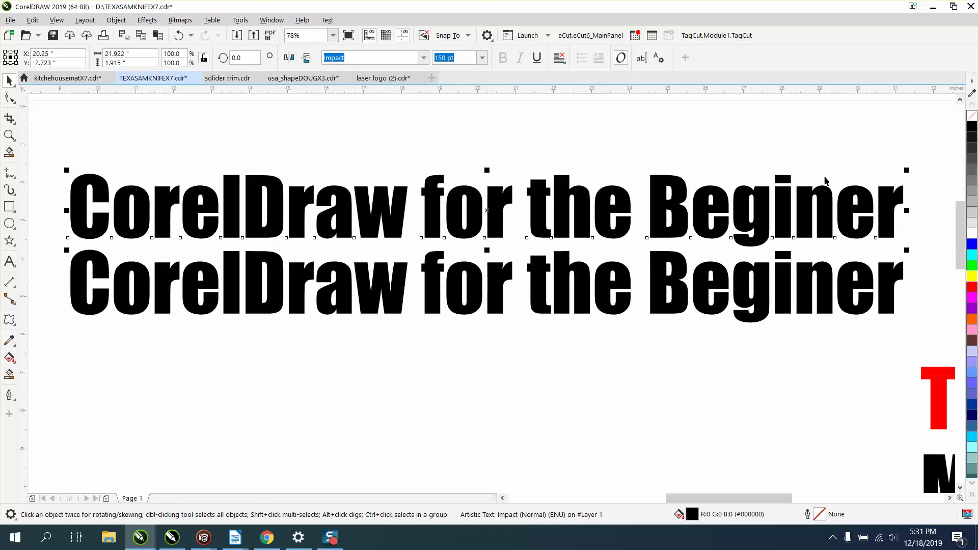
{"action": "left_click", "coordinate": [972, 246]}
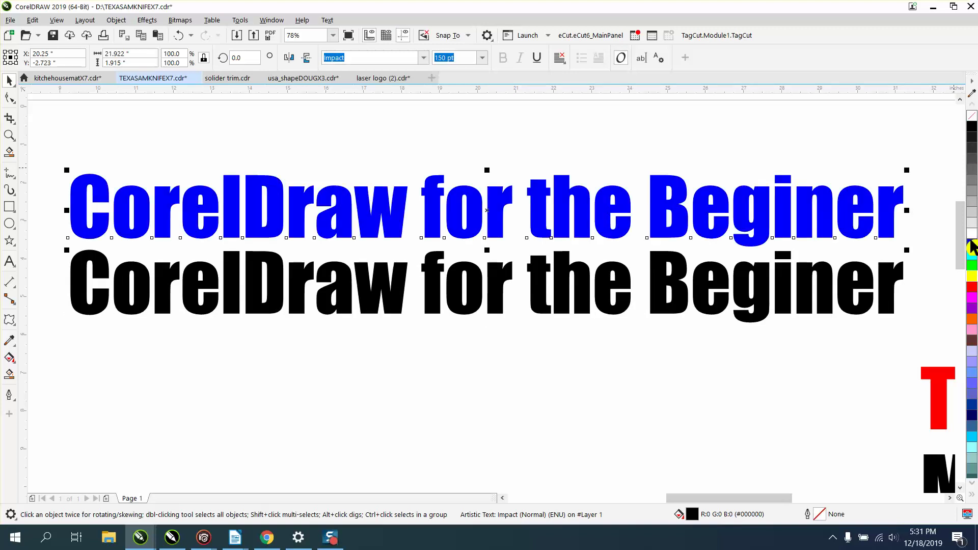
{"action": "scroll", "coordinate": [970, 135], "scroll_direction": "up", "scroll_amount": 3}
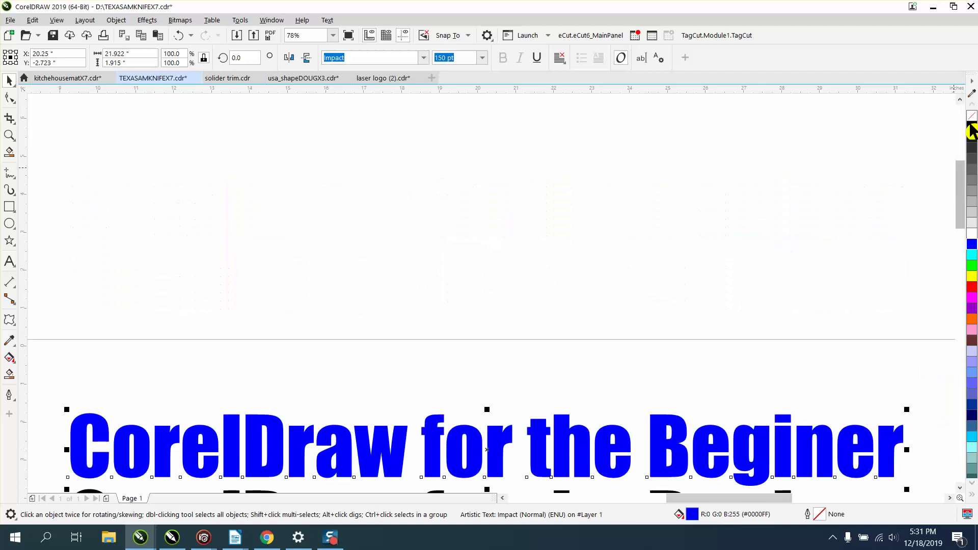
{"action": "scroll", "coordinate": [675, 143], "scroll_direction": "down", "scroll_amount": 2}
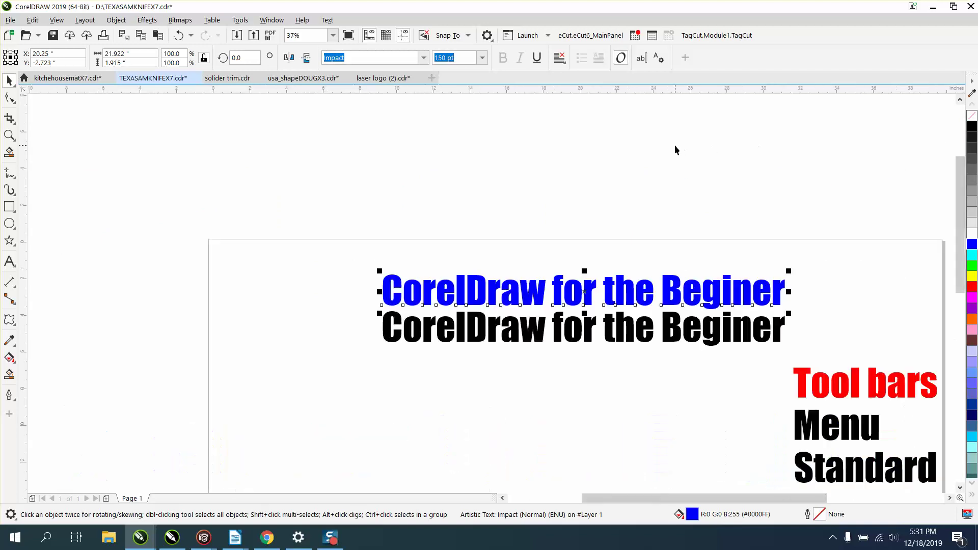
- Remove the copy's fill, give it a black hairline outline, and nudge it onto the black title
{"action": "left_click", "coordinate": [972, 117]}
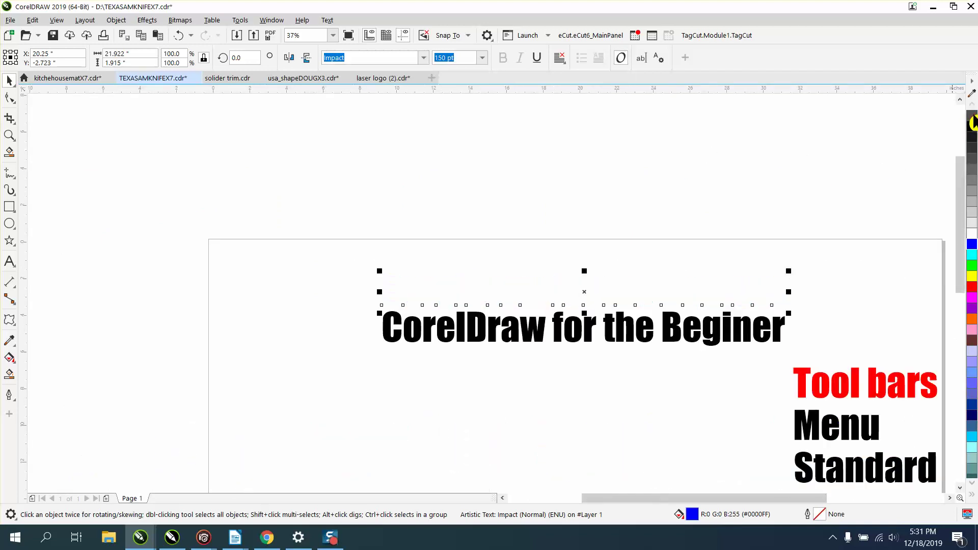
{"action": "right_click", "coordinate": [972, 127]}
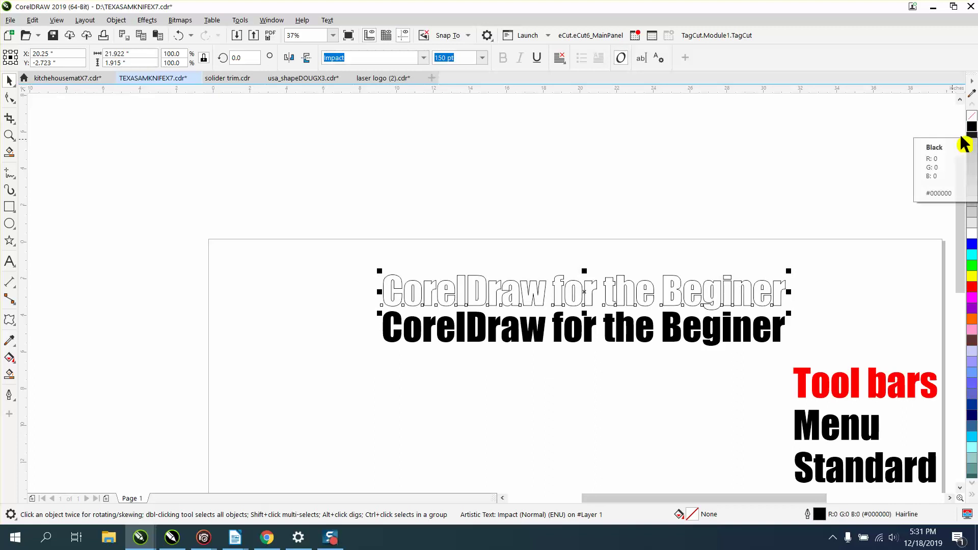
{"action": "key", "text": "Down"}
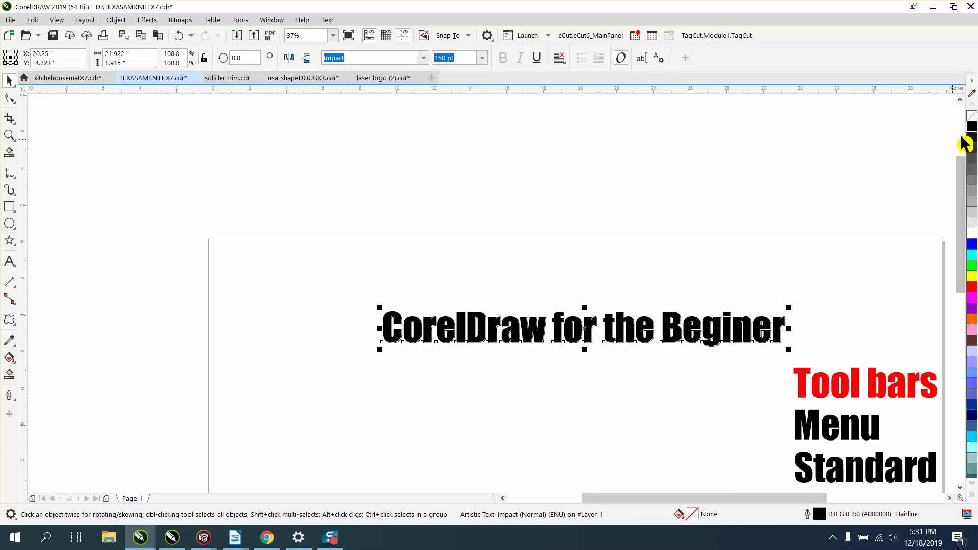
{"action": "left_click", "coordinate": [10, 135]}
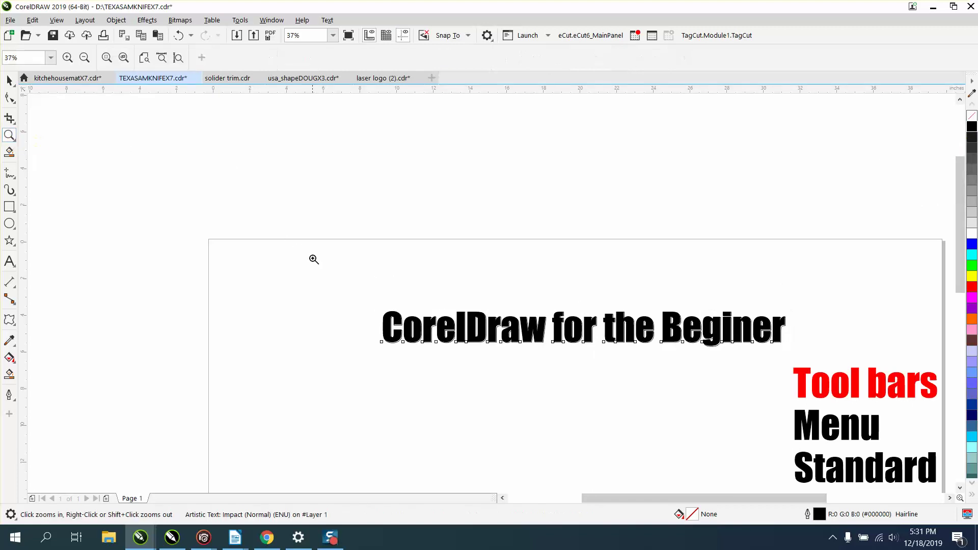
{"action": "left_click_drag", "start_coordinate": [356, 301], "coordinate": [744, 407]}
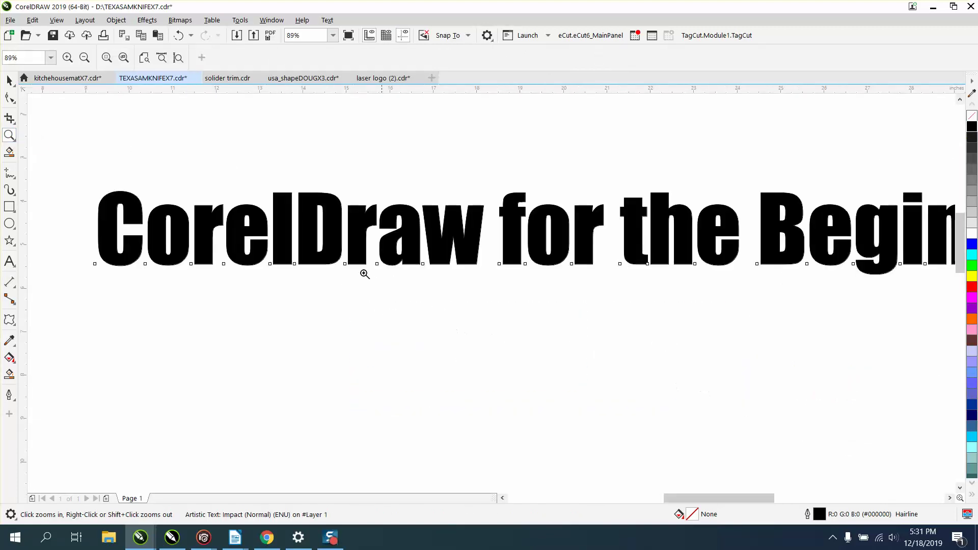
{"action": "left_click", "coordinate": [10, 80]}
{"action": "scroll", "coordinate": [285, 191], "scroll_direction": "down", "scroll_amount": 3}
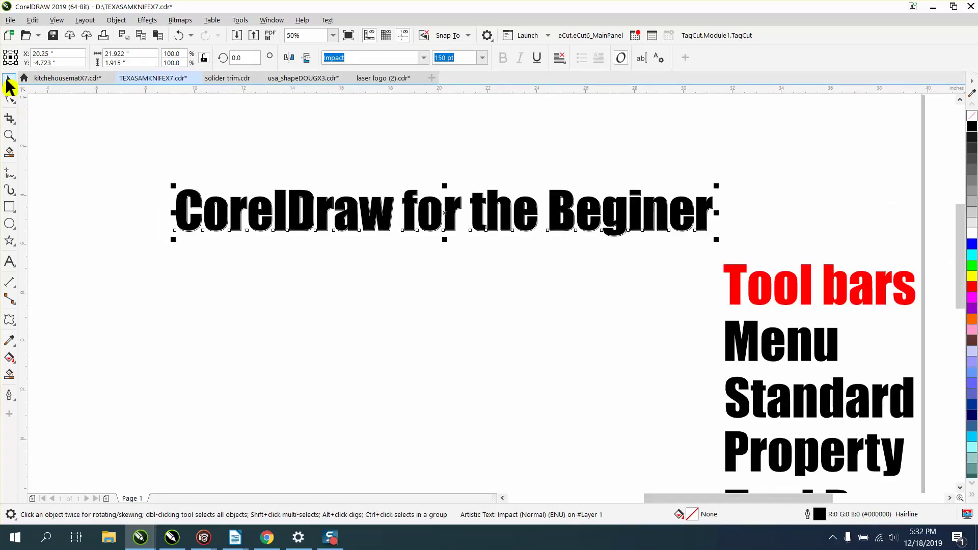
{"action": "left_click", "coordinate": [430, 302]}
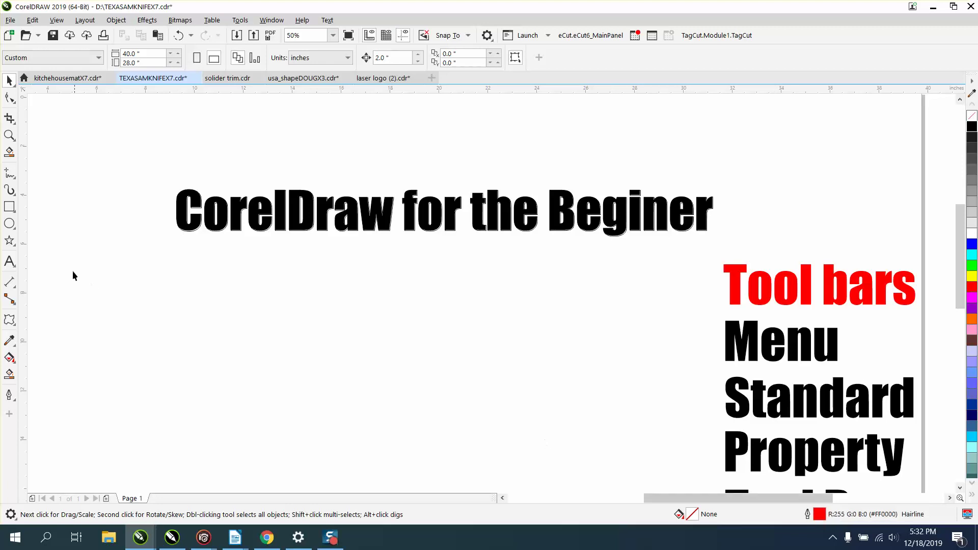
- Draw a rectangle below the title with the Rectangle tool
{"action": "left_click", "coordinate": [9, 206]}
{"action": "left_click_drag", "start_coordinate": [216, 285], "coordinate": [397, 341]}
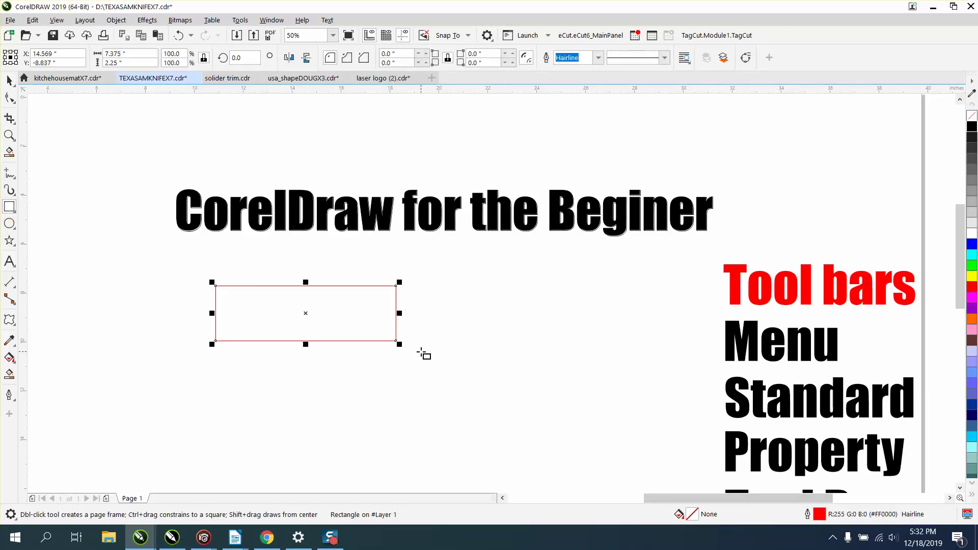
{"action": "left_click", "coordinate": [9, 80]}
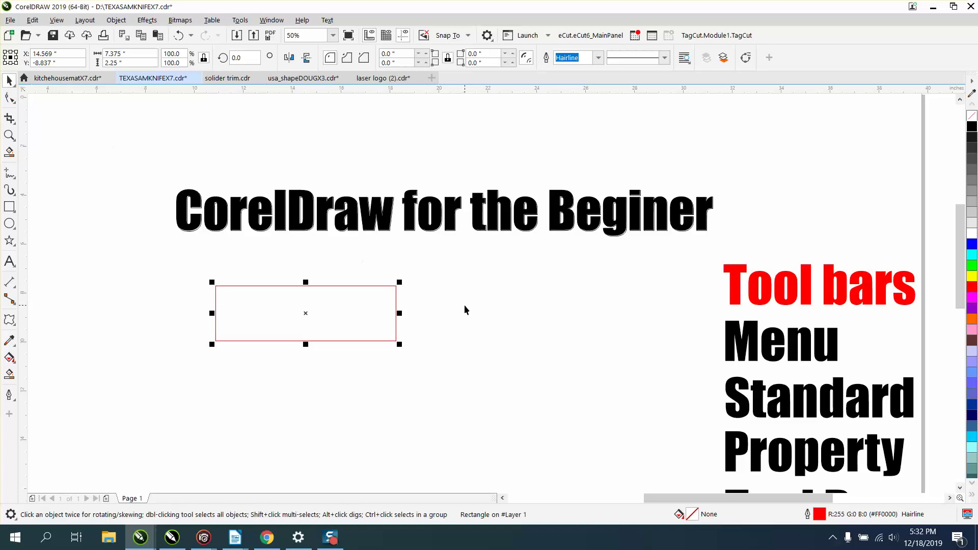
- In Outline Pen, give the rectangle a Hairline width with red outline colour
{"action": "double_click", "coordinate": [819, 515]}
{"action": "left_click", "coordinate": [412, 225]}
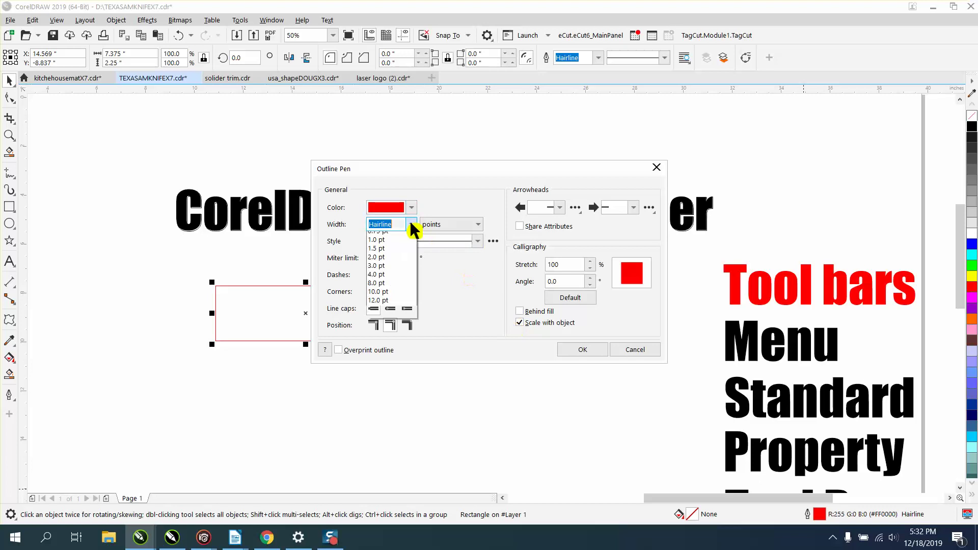
{"action": "left_click", "coordinate": [384, 240]}
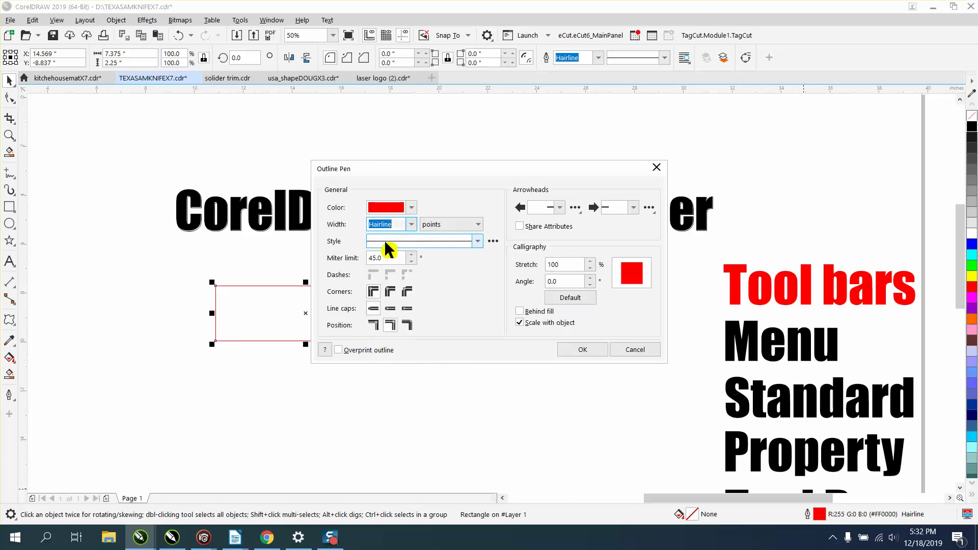
{"action": "left_click", "coordinate": [411, 208]}
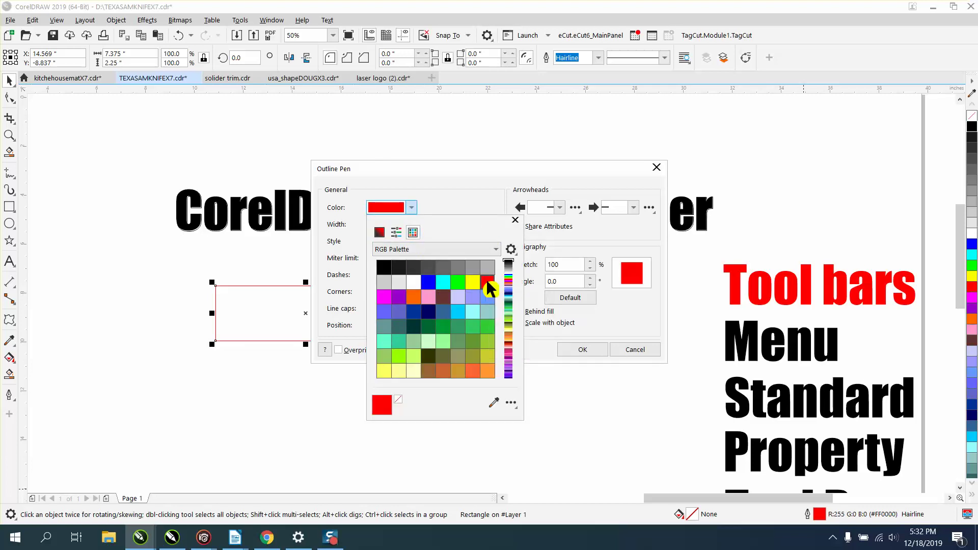
{"action": "left_click", "coordinate": [582, 349]}
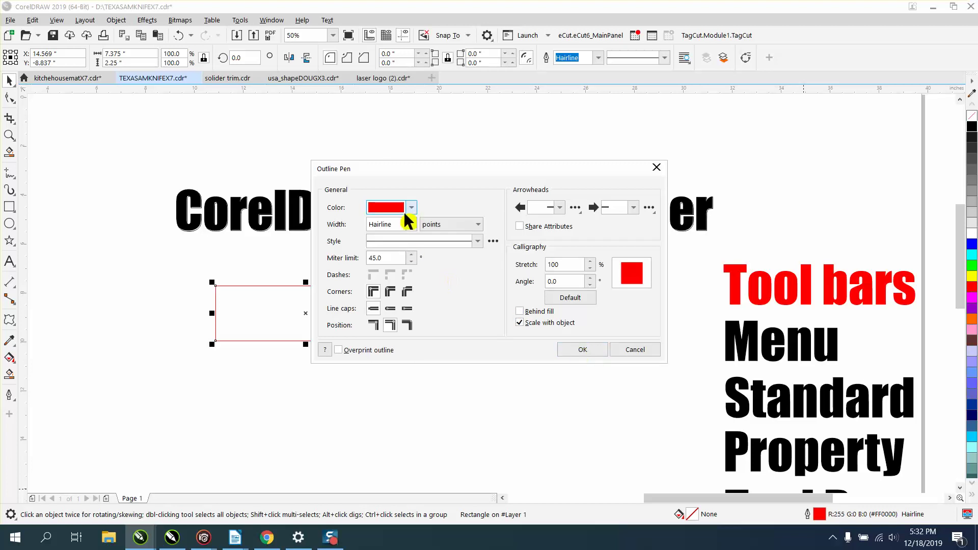
{"action": "left_click", "coordinate": [410, 207]}
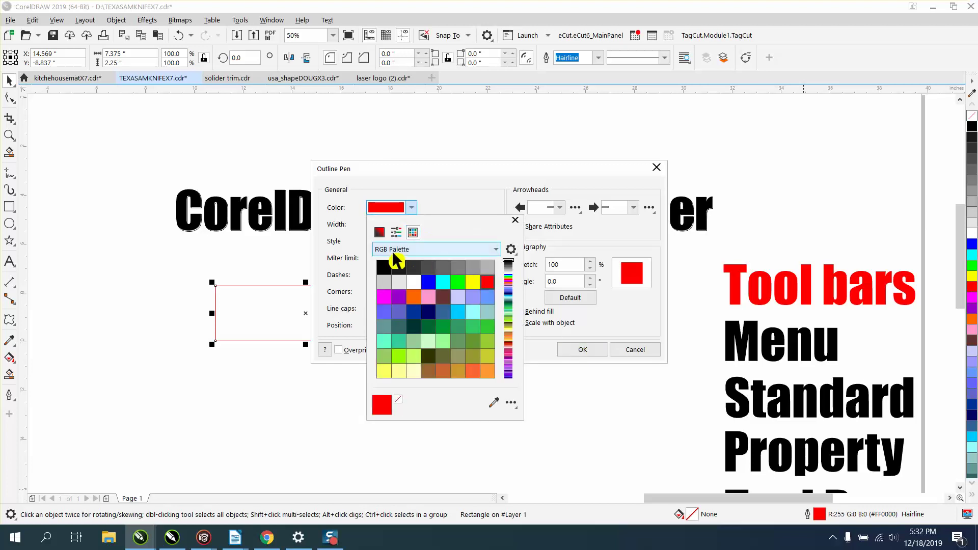
{"action": "left_click", "coordinate": [515, 221]}
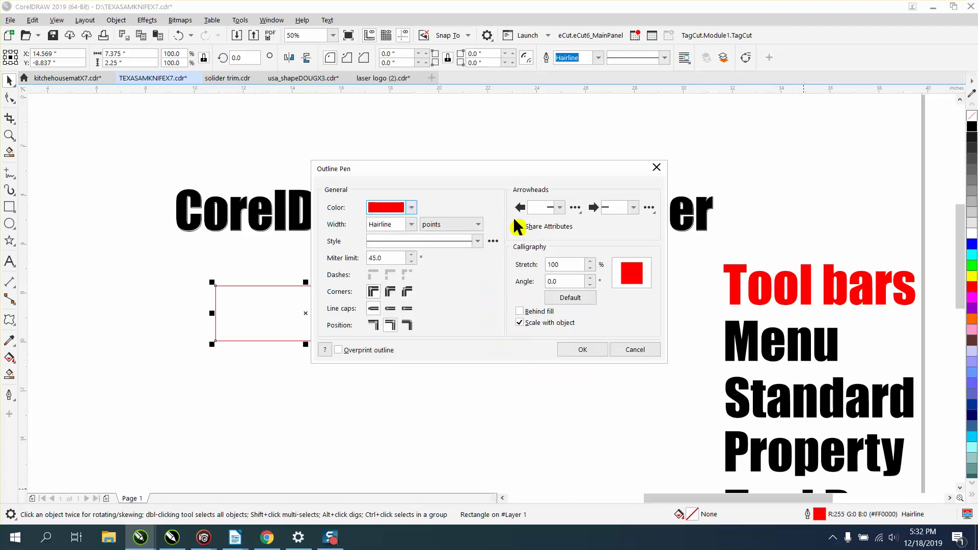
{"action": "left_click", "coordinate": [586, 345]}
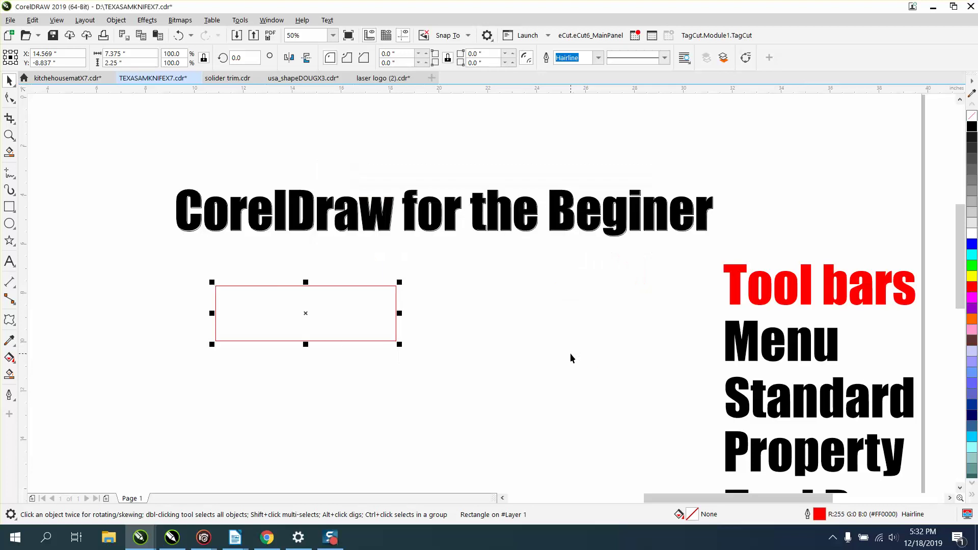
{"action": "scroll", "coordinate": [423, 306], "scroll_direction": "down", "scroll_amount": 1}
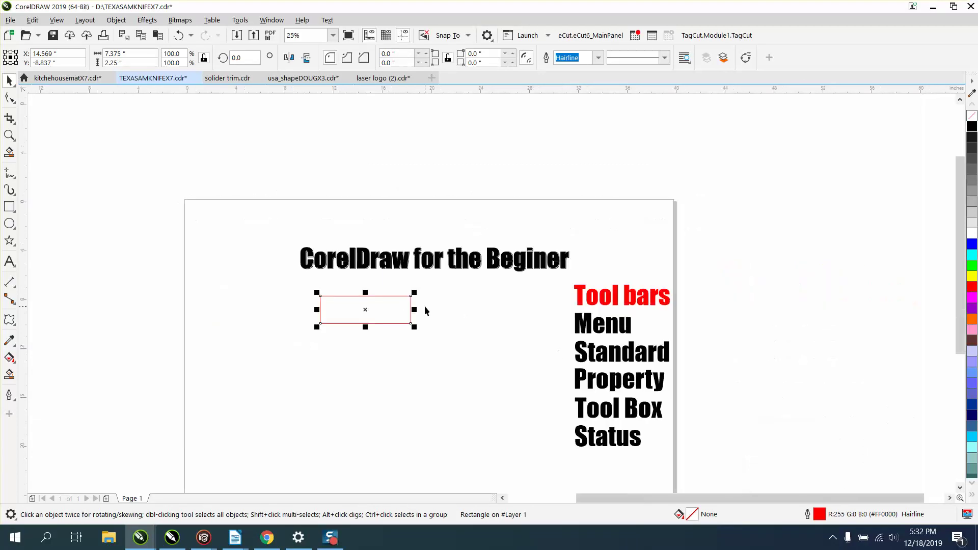
- Enable snapping to the page, put the ruler zero at the page's top-left corner, and add a left-edge guide
{"action": "left_click", "coordinate": [9, 135]}
{"action": "left_click_drag", "start_coordinate": [127, 183], "coordinate": [533, 331]}
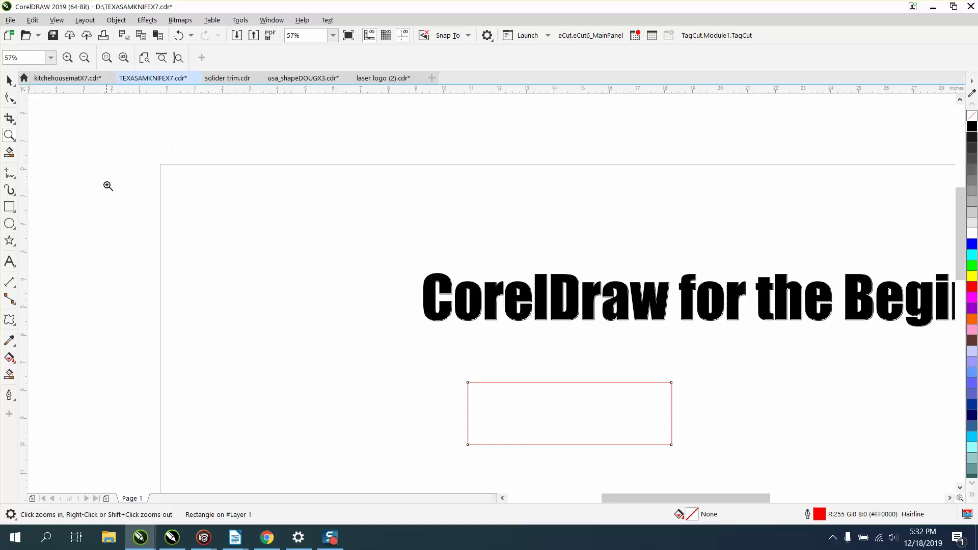
{"action": "left_click", "coordinate": [466, 34]}
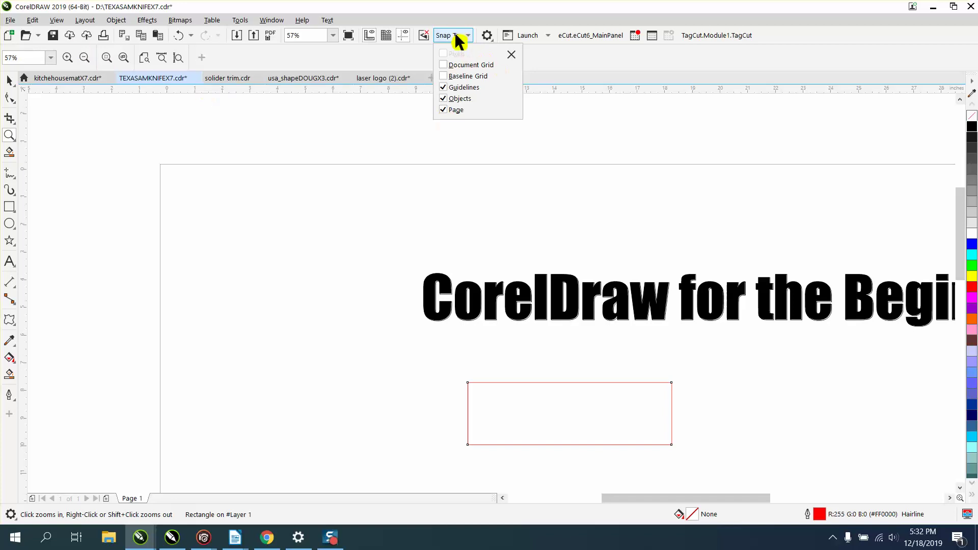
{"action": "left_click", "coordinate": [53, 22]}
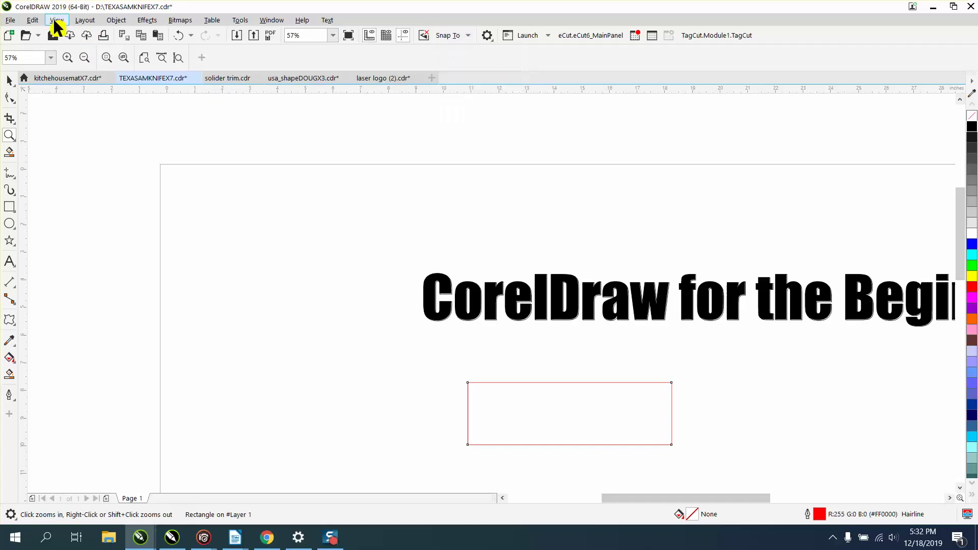
{"action": "left_click", "coordinate": [54, 22]}
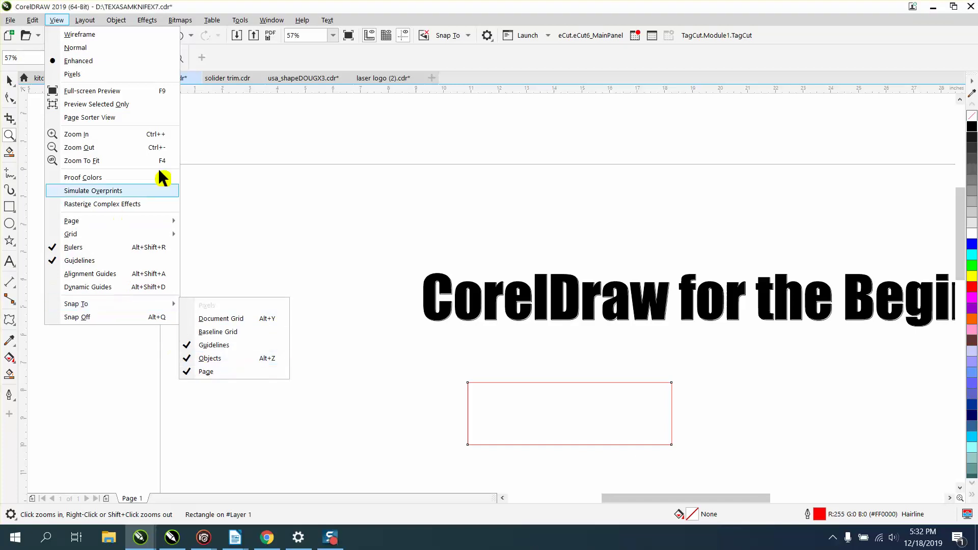
{"action": "left_click", "coordinate": [223, 136]}
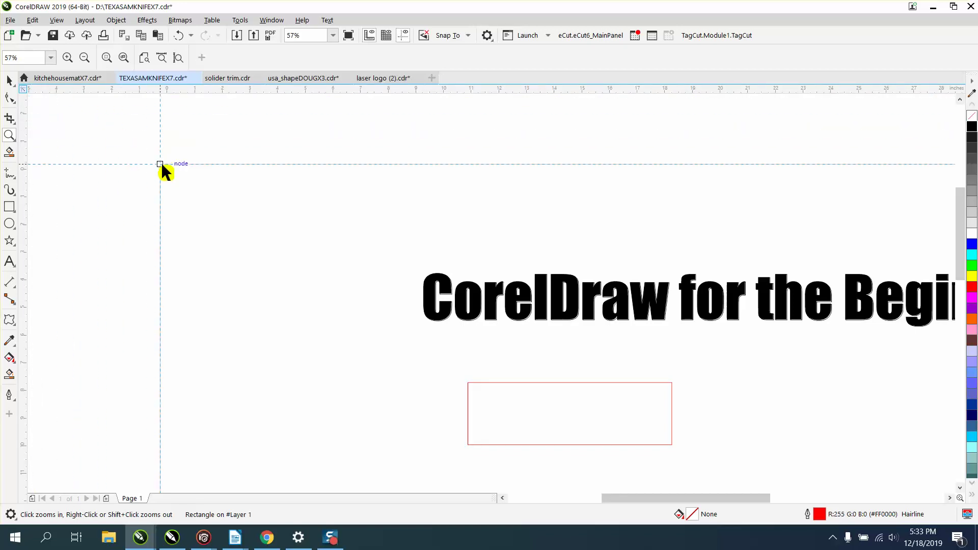
{"action": "left_click_drag", "start_coordinate": [161, 164], "coordinate": [160, 164]}
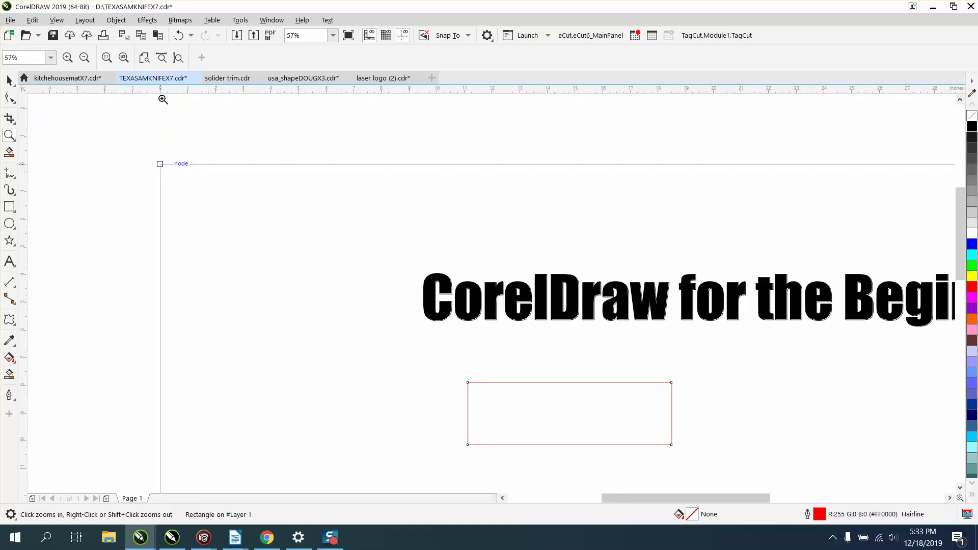
{"action": "left_click_drag", "start_coordinate": [24, 133], "coordinate": [164, 171]}
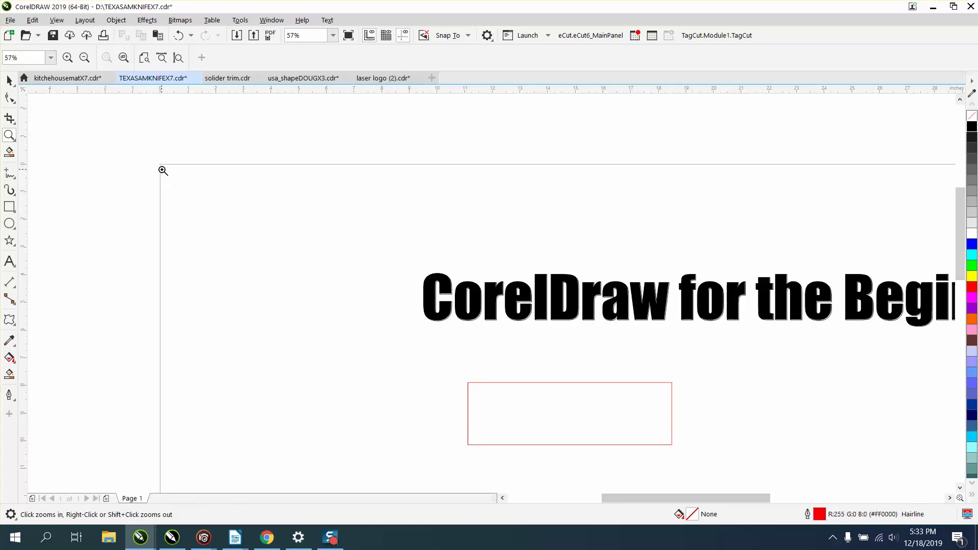
- Turn on the RGB Palette and CMYK Palette from the colour palettes list, then close the panel
{"action": "left_click", "coordinate": [10, 80]}
{"action": "scroll", "coordinate": [182, 151], "scroll_direction": "down", "scroll_amount": 2}
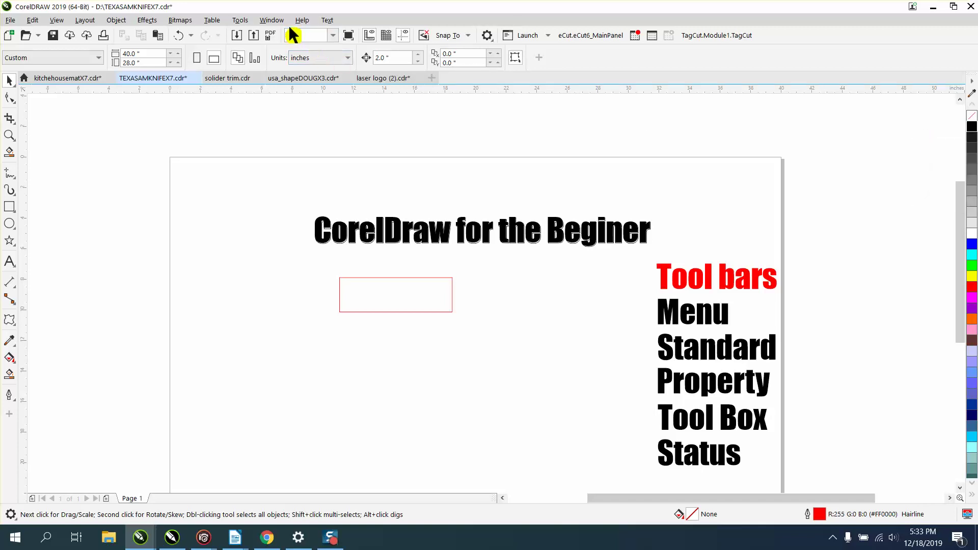
{"action": "left_click", "coordinate": [272, 20]}
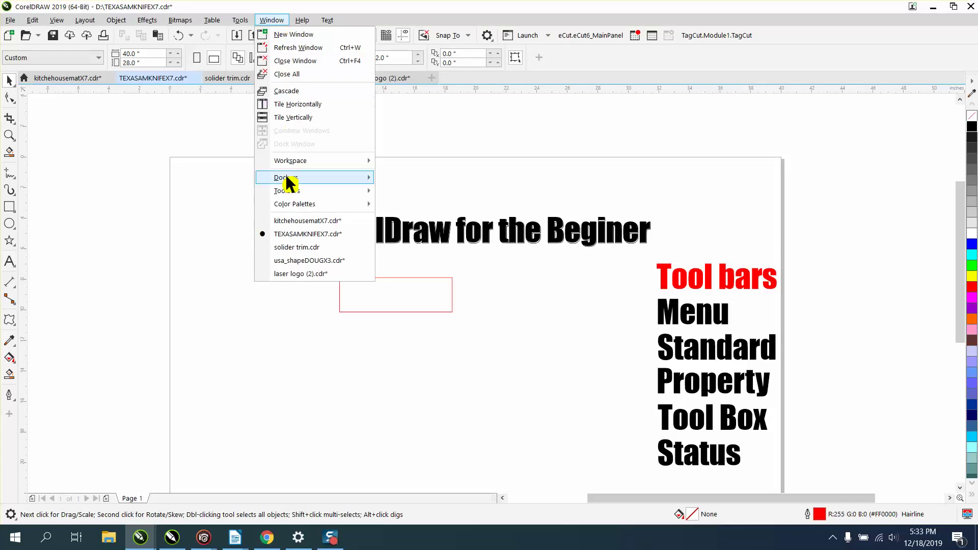
{"action": "mouse_move", "coordinate": [306, 205]}
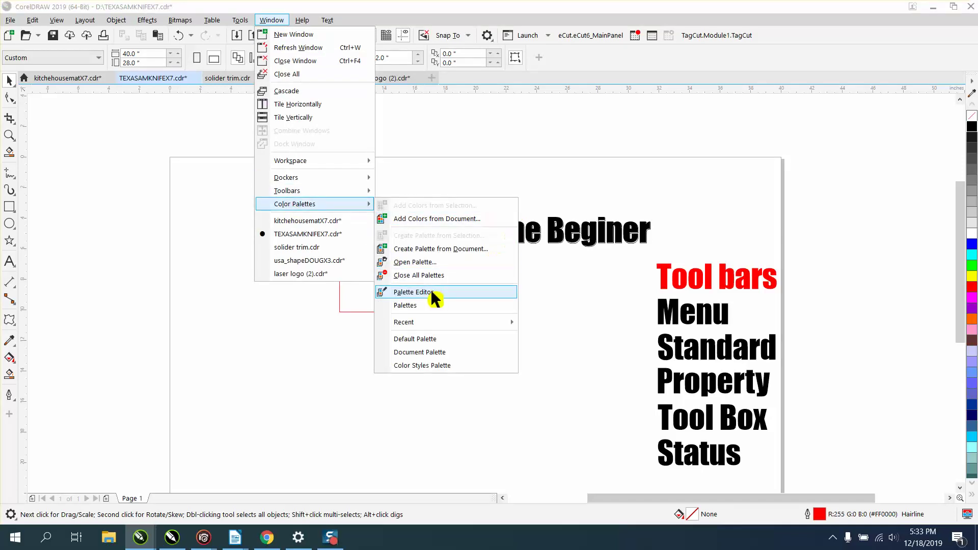
{"action": "left_click", "coordinate": [411, 305]}
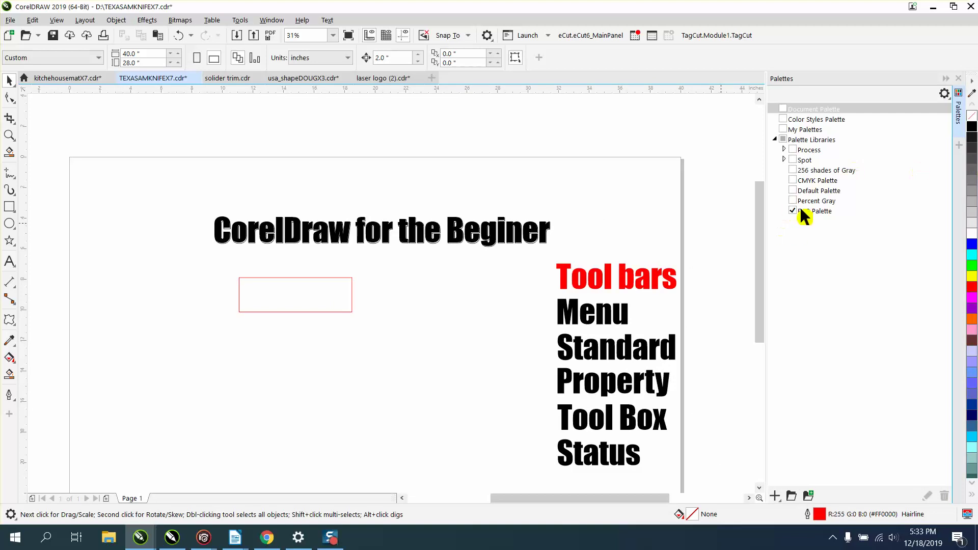
{"action": "left_click", "coordinate": [793, 208]}
{"action": "left_click", "coordinate": [793, 180]}
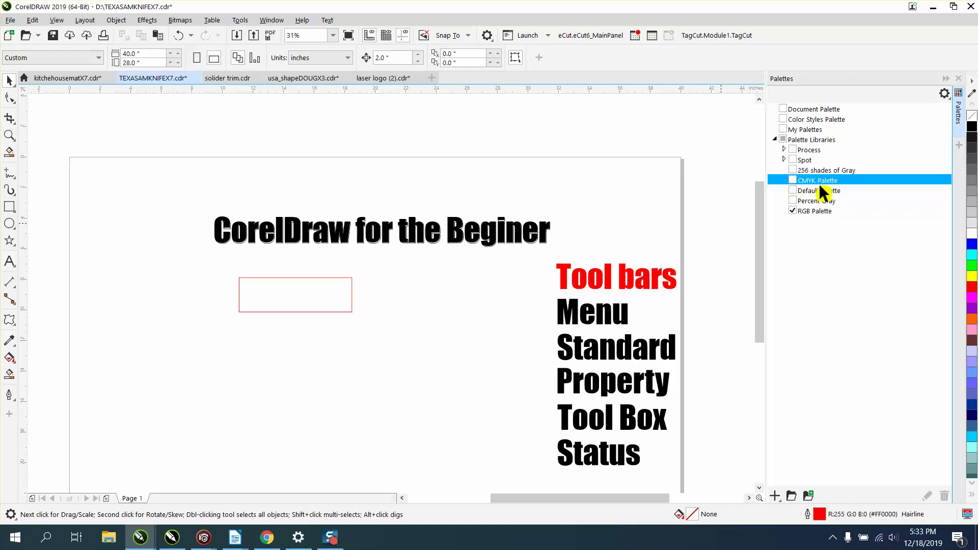
{"action": "left_click", "coordinate": [793, 179]}
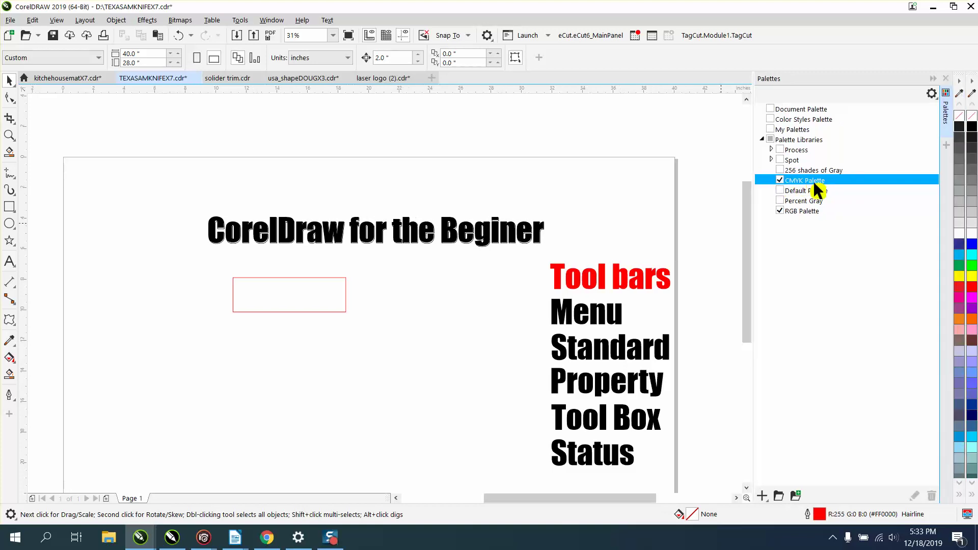
{"action": "left_click", "coordinate": [792, 180]}
{"action": "left_click", "coordinate": [945, 79]}
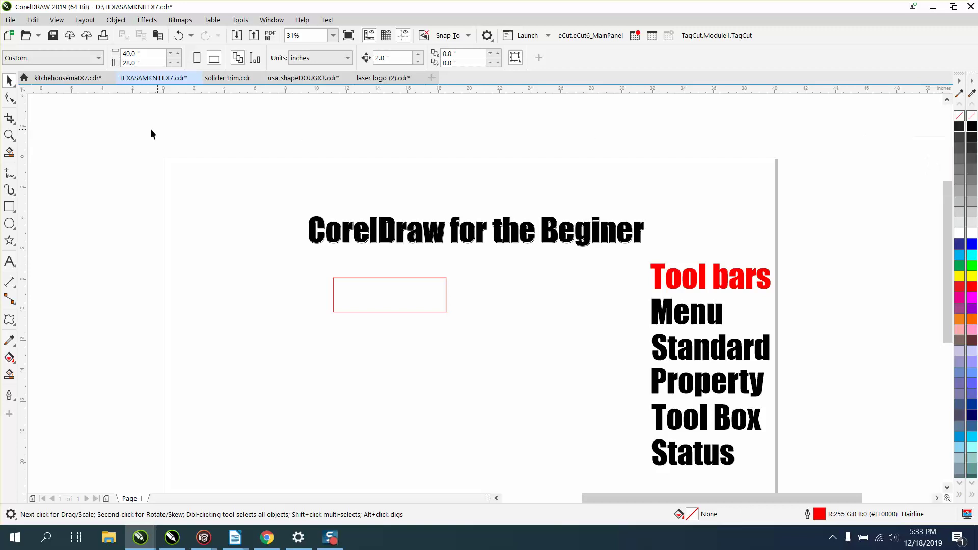
- Draw a larger rectangle over the small one and fill it white
{"action": "left_click", "coordinate": [9, 206]}
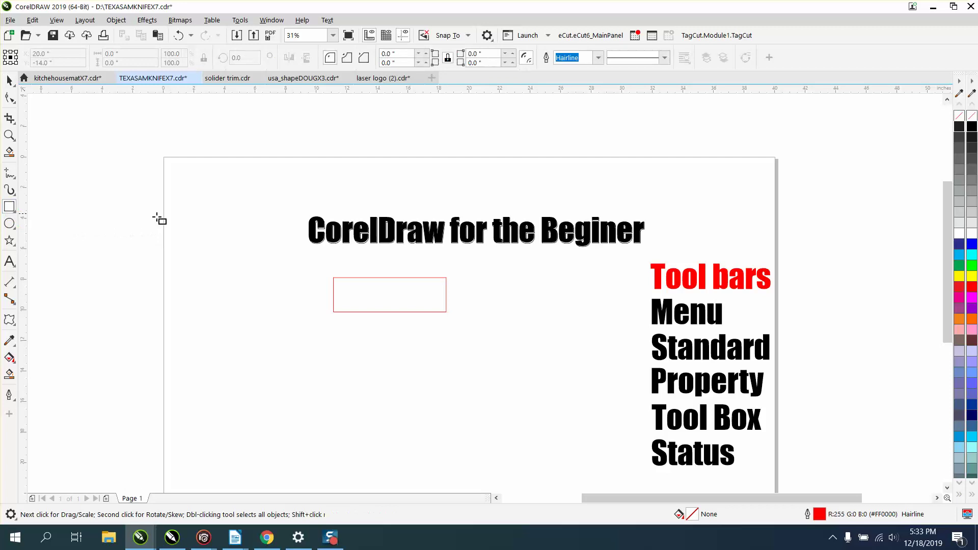
{"action": "left_click_drag", "start_coordinate": [298, 261], "coordinate": [424, 326]}
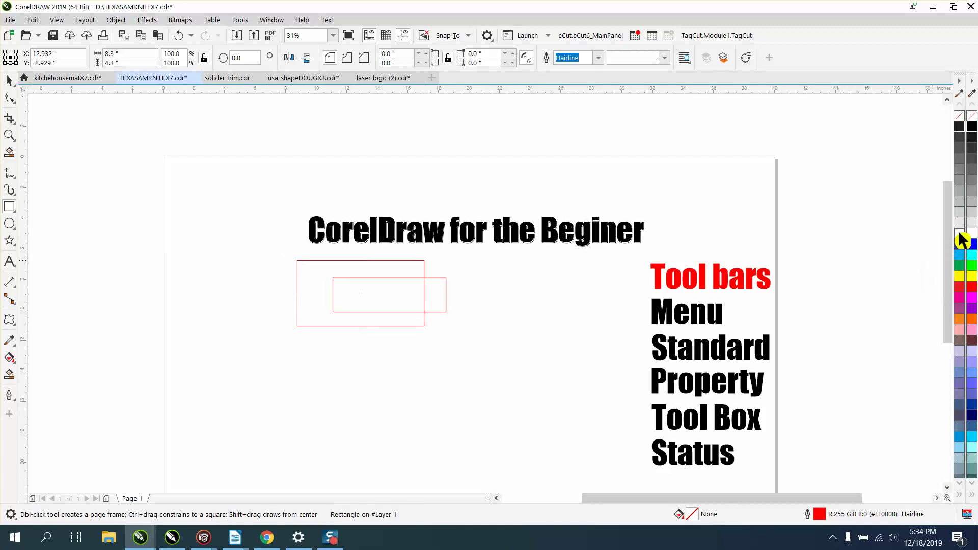
{"action": "left_click", "coordinate": [959, 233]}
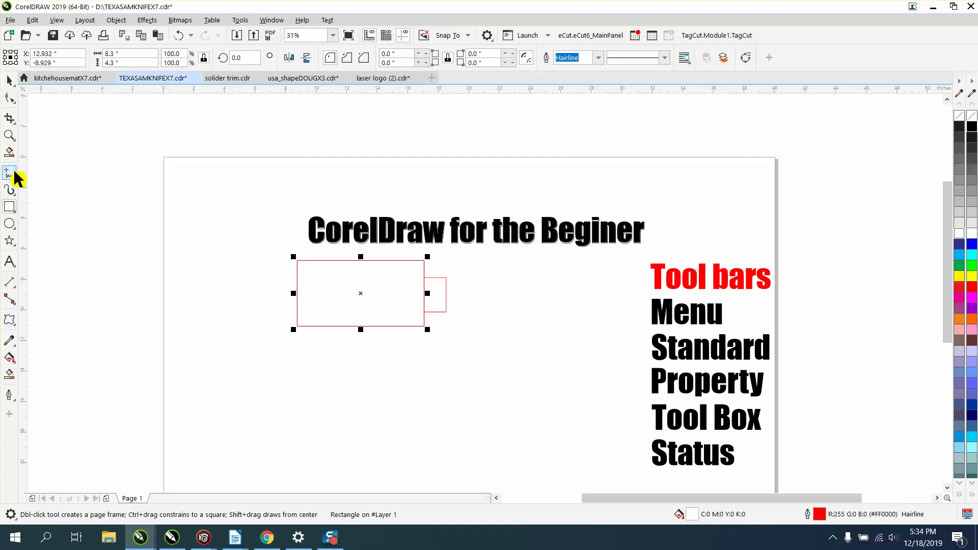
- Draw two rectangles above the page, fill both black, and drag one to overlap the other
{"action": "left_click_drag", "start_coordinate": [337, 131], "coordinate": [455, 172]}
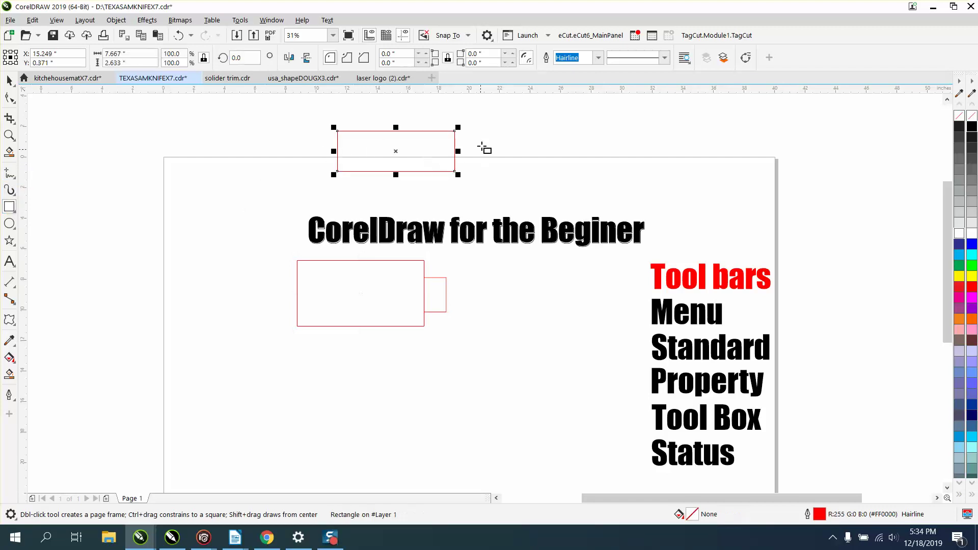
{"action": "mouse_move", "coordinate": [483, 137]}
{"action": "left_mouse_down"}
{"action": "mouse_move", "coordinate": [520, 168]}
{"action": "mouse_move", "coordinate": [611, 174]}
{"action": "left_mouse_up"}
{"action": "left_click", "coordinate": [9, 81]}
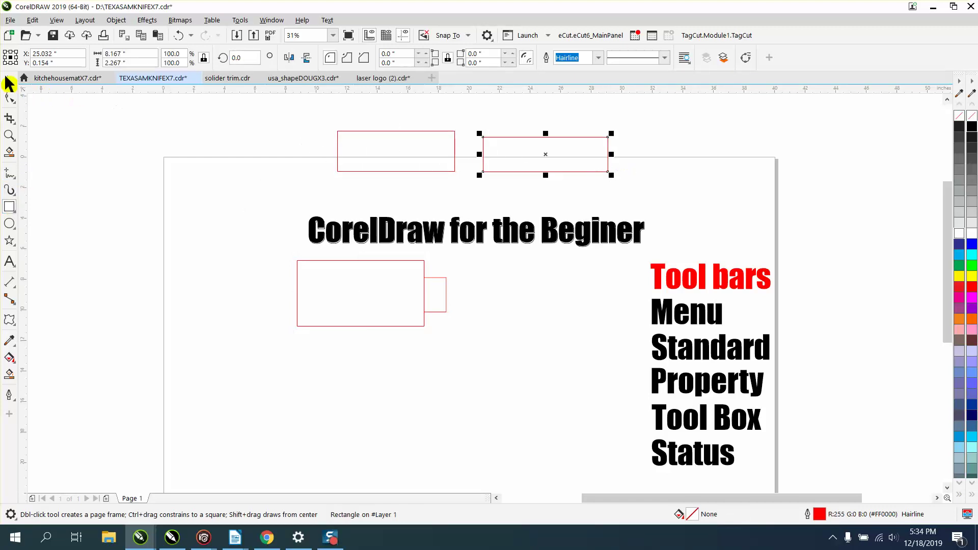
{"action": "left_click", "coordinate": [972, 128]}
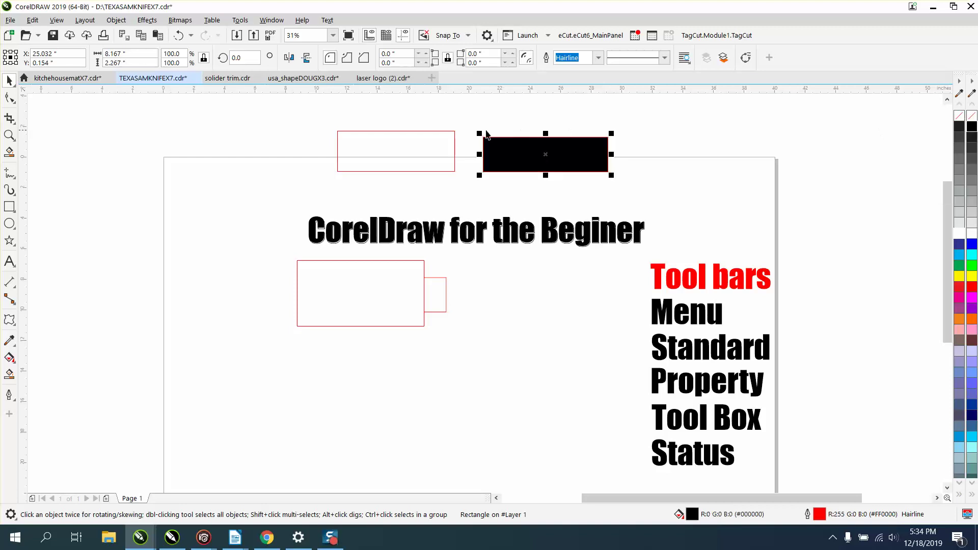
{"action": "left_click", "coordinate": [415, 131]}
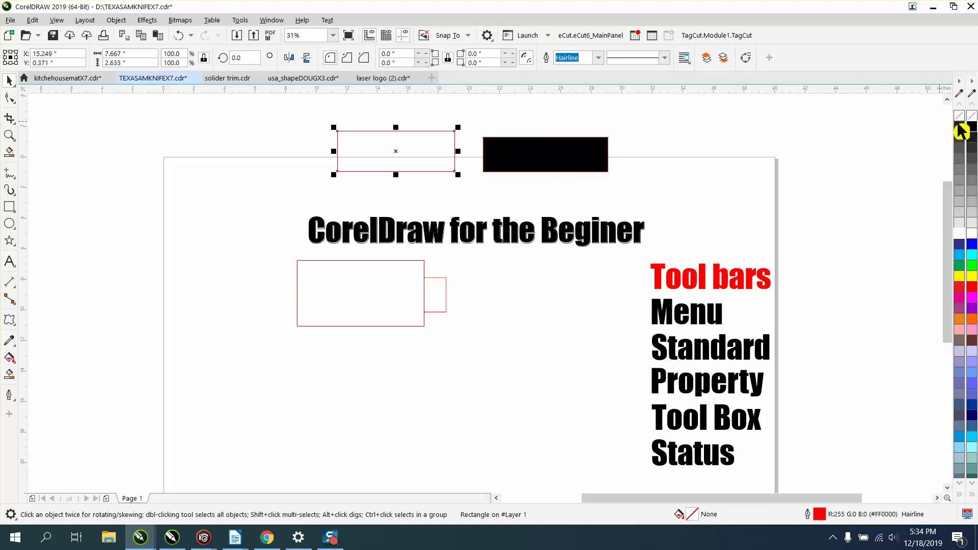
{"action": "left_click", "coordinate": [972, 127]}
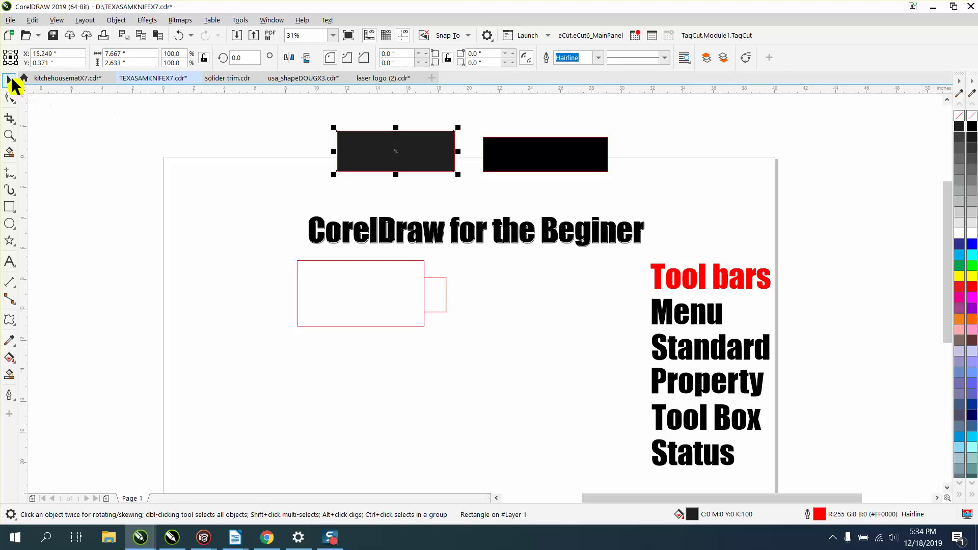
{"action": "left_click", "coordinate": [529, 162]}
{"action": "left_click_drag", "start_coordinate": [529, 162], "coordinate": [437, 173]}
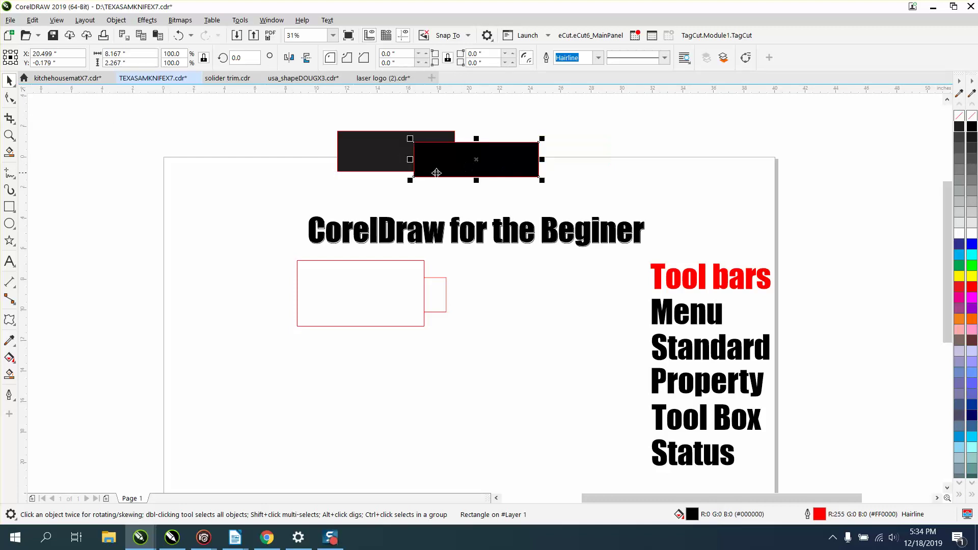
- Zoom in to compare the overlapping black rectangles, then zoom back out to the page
{"action": "left_click", "coordinate": [9, 135]}
{"action": "left_click_drag", "start_coordinate": [374, 129], "coordinate": [567, 206]}
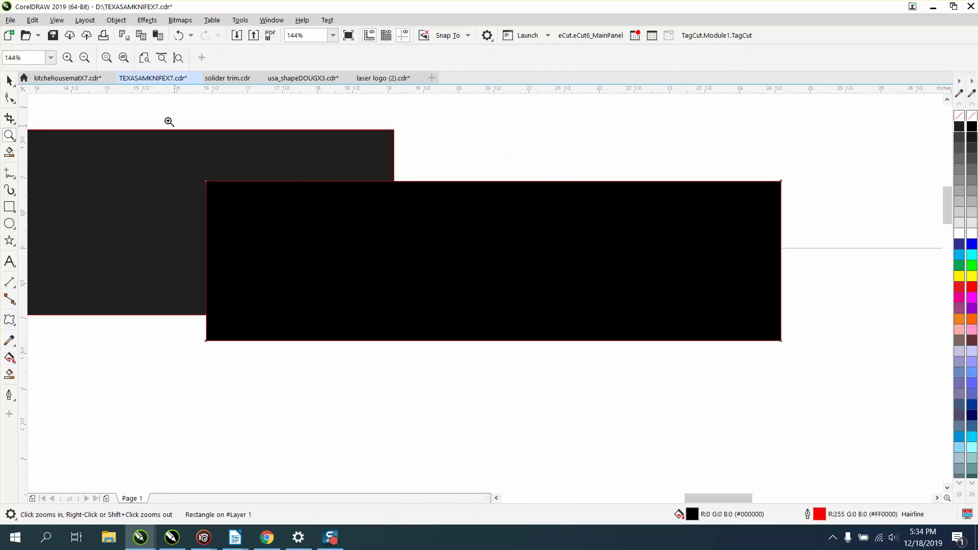
{"action": "left_click_drag", "start_coordinate": [166, 120], "coordinate": [476, 227]}
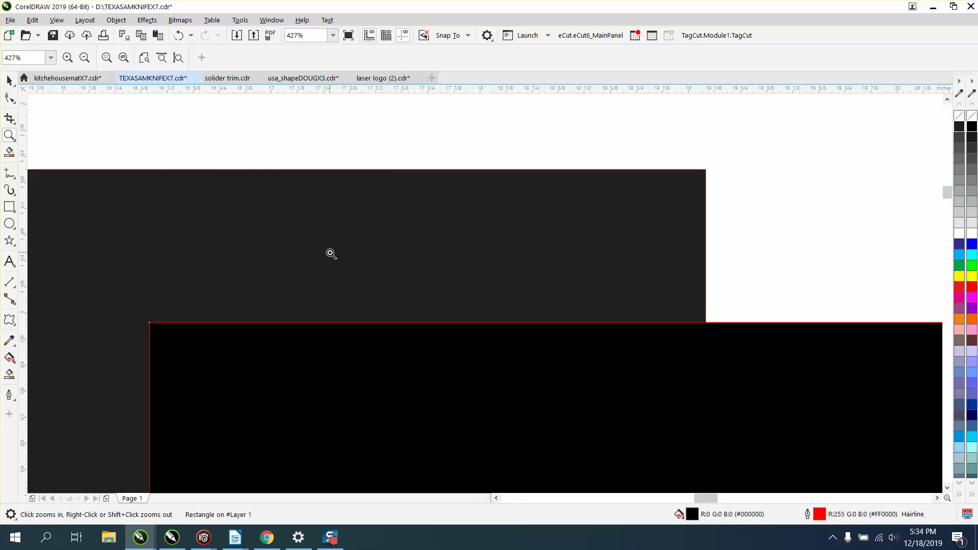
{"action": "right_click", "coordinate": [330, 254]}
{"action": "right_click", "coordinate": [322, 250]}
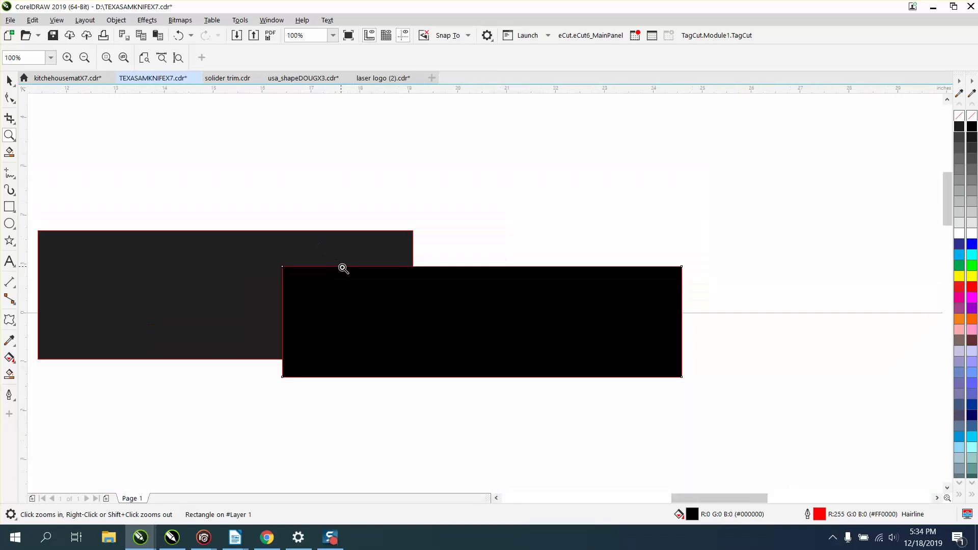
{"action": "right_click", "coordinate": [371, 299]}
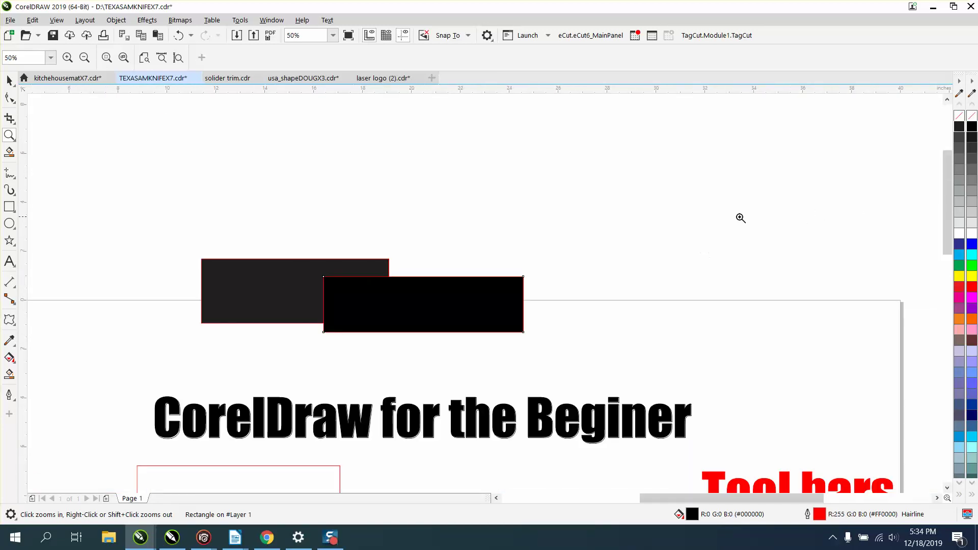
{"action": "left_click", "coordinate": [9, 80]}
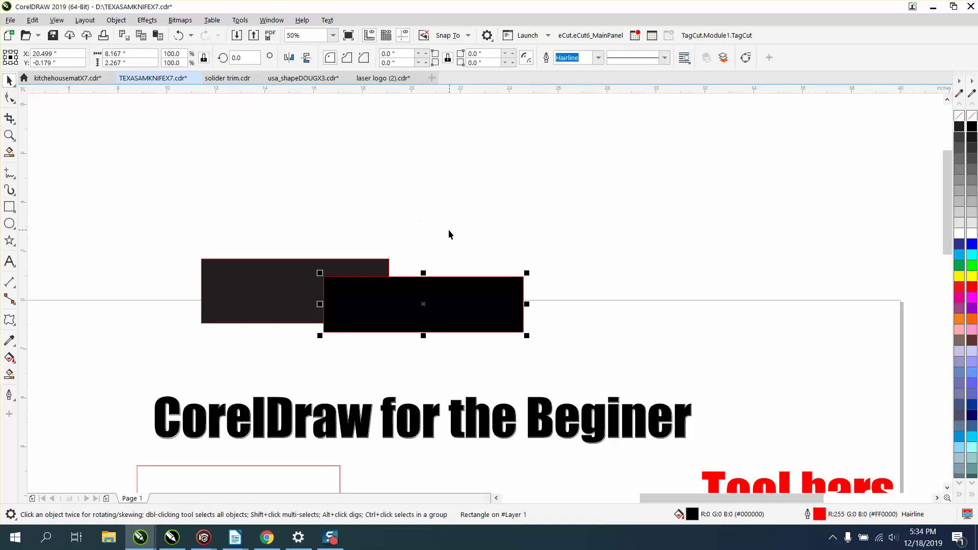
{"action": "scroll", "coordinate": [395, 219], "scroll_direction": "down", "scroll_amount": 1}
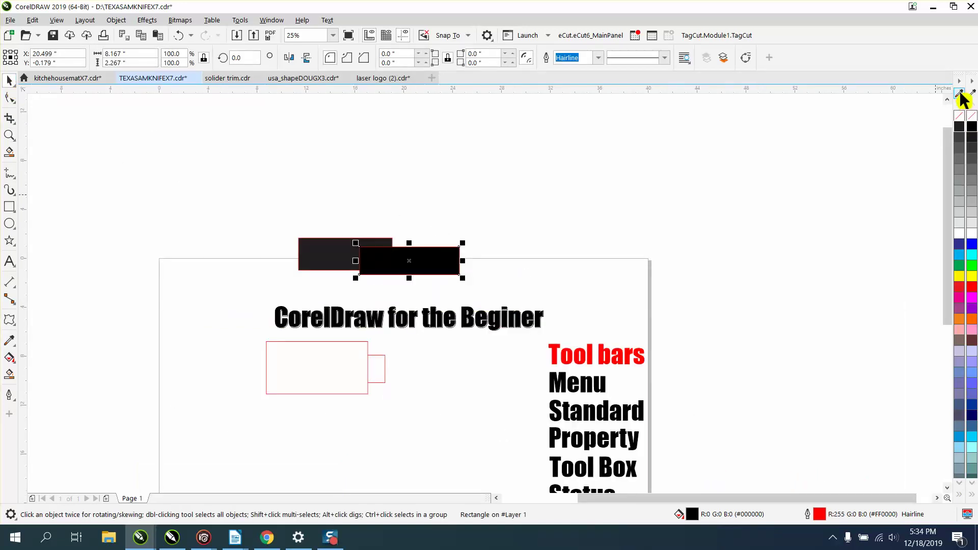
- Close the extra colour palette through the palette's right-click Palette > Close option
{"action": "right_click", "coordinate": [960, 83]}
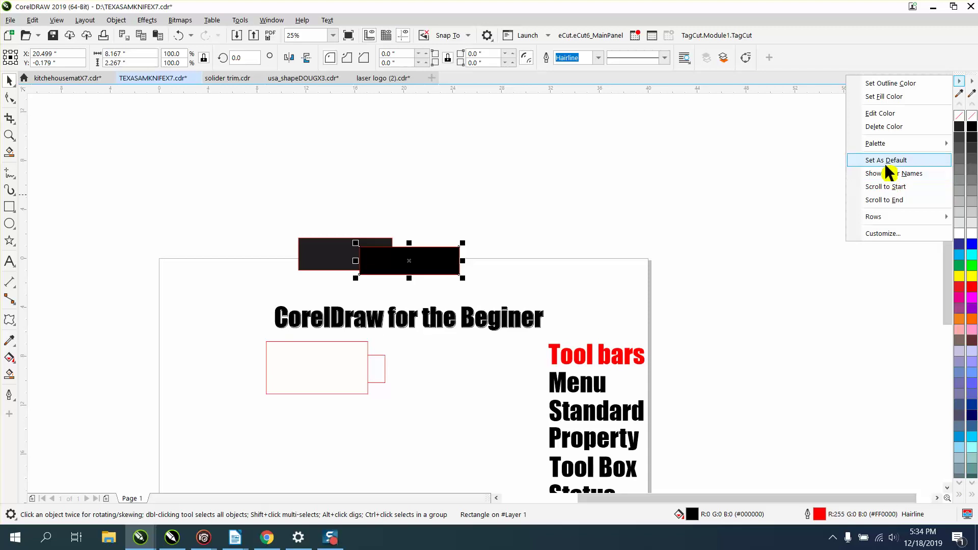
{"action": "mouse_move", "coordinate": [881, 143]}
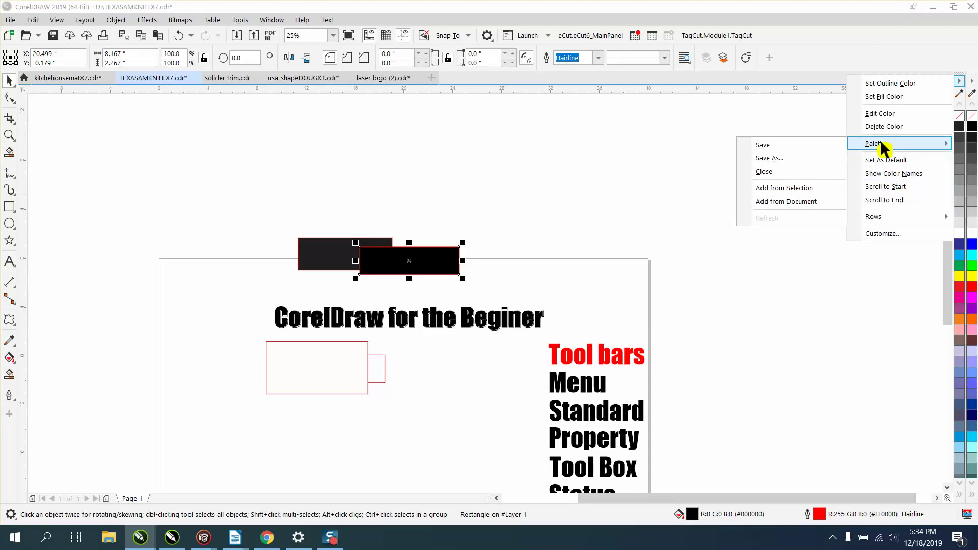
{"action": "left_click", "coordinate": [882, 142]}
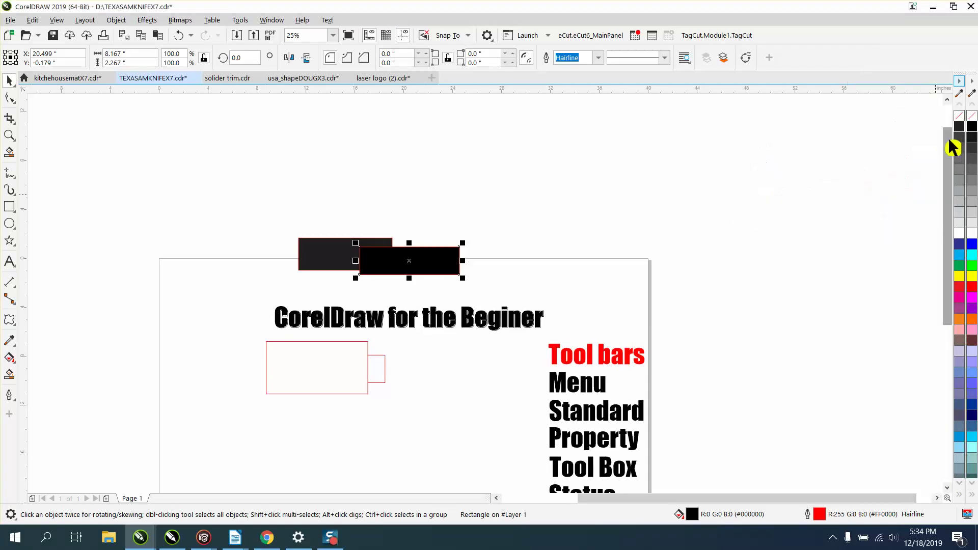
{"action": "left_click", "coordinate": [875, 140]}
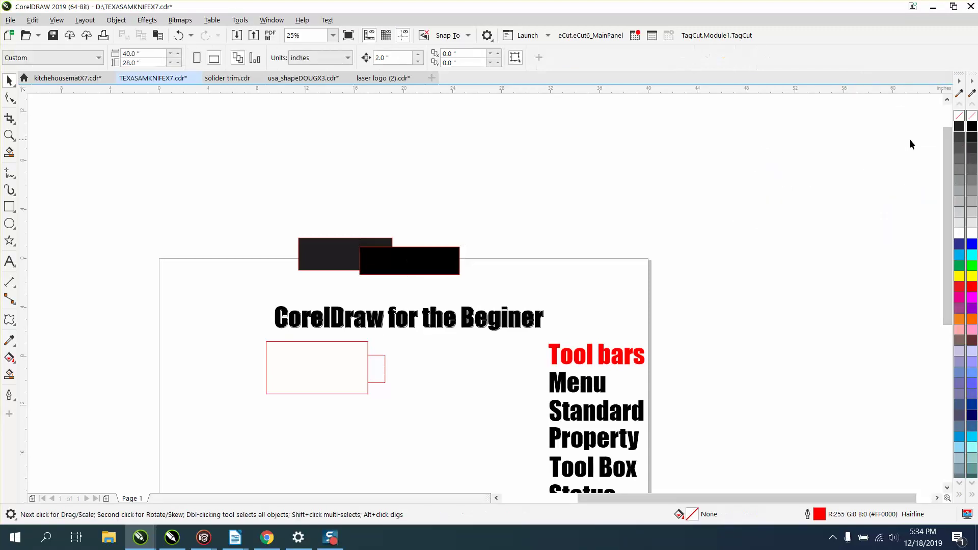
{"action": "right_click", "coordinate": [962, 87]}
{"action": "left_click", "coordinate": [962, 88]}
{"action": "right_click", "coordinate": [961, 88]}
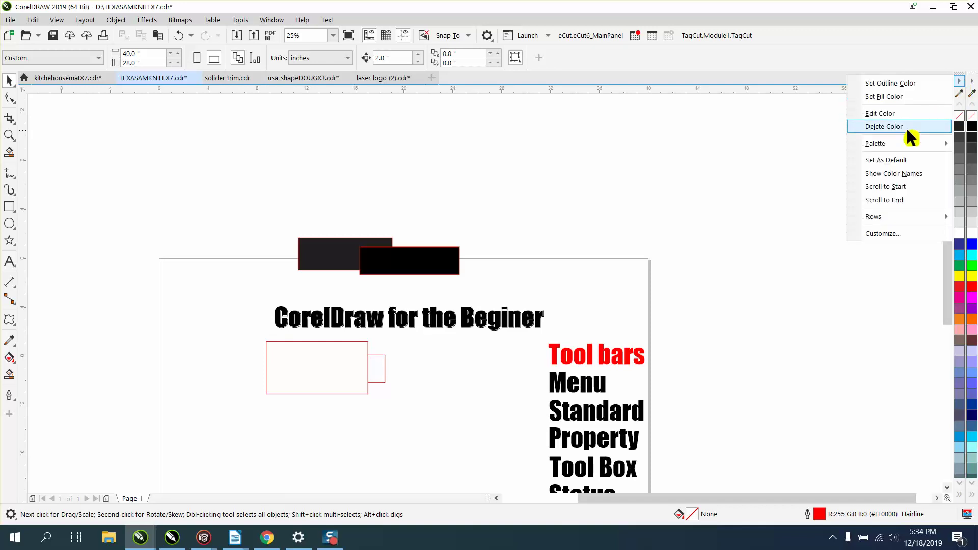
{"action": "mouse_move", "coordinate": [944, 143]}
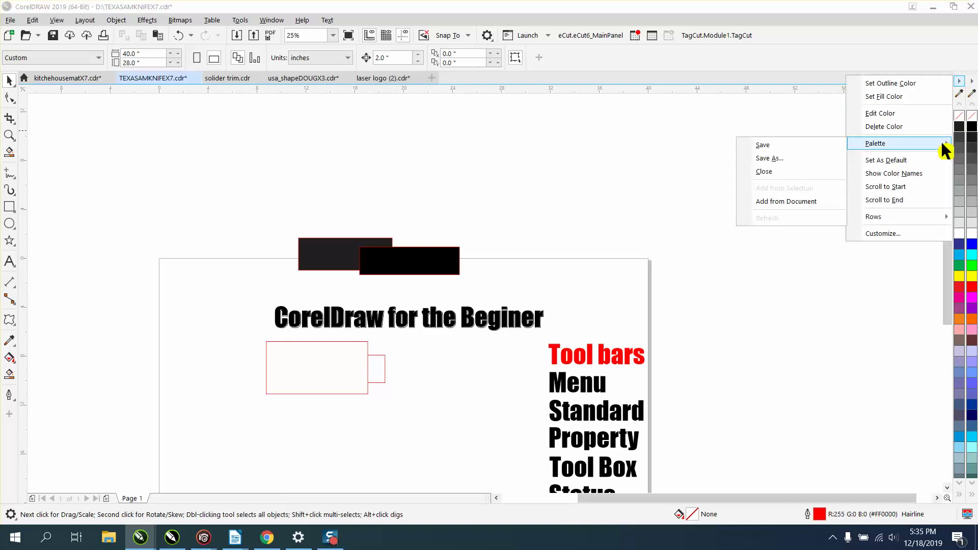
{"action": "left_click", "coordinate": [764, 171]}
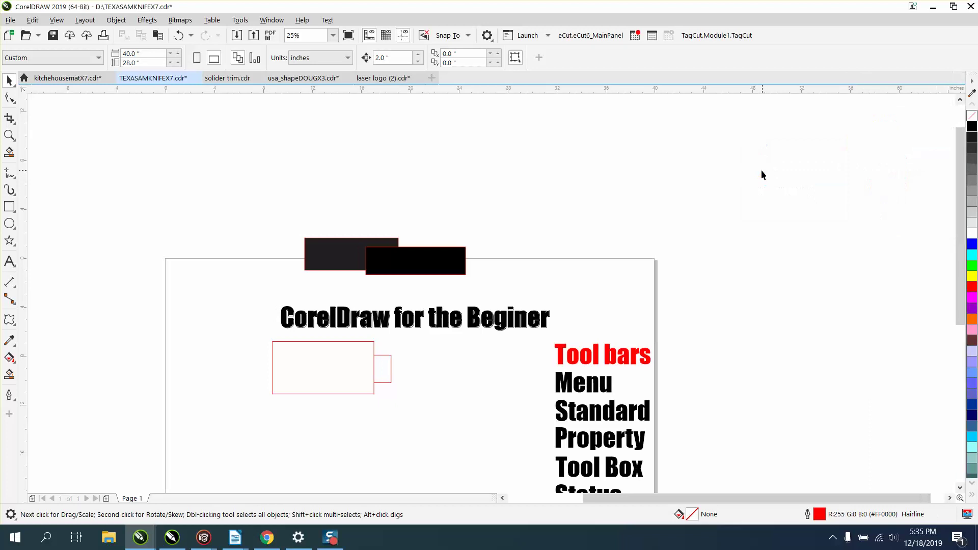
{"action": "left_click", "coordinate": [973, 132]}
- Delete both black rectangles above the page, then zoom onto the page's heading and text
{"action": "left_click", "coordinate": [430, 265]}
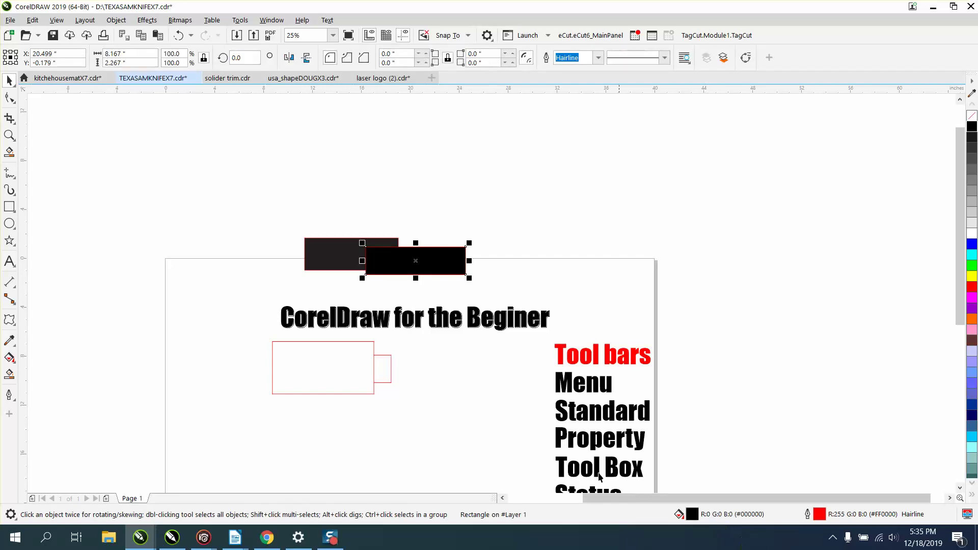
{"action": "left_click", "coordinate": [339, 254]}
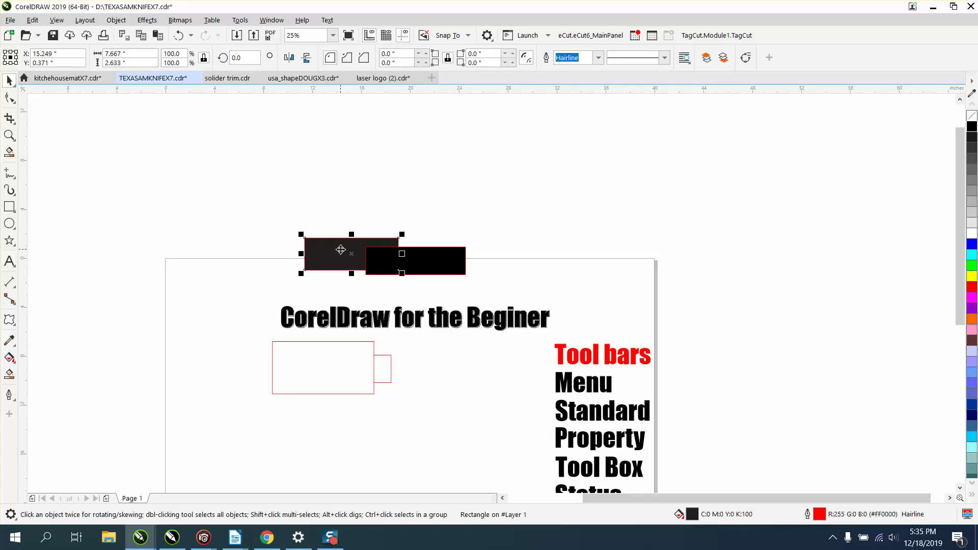
{"action": "key", "text": "Delete"}
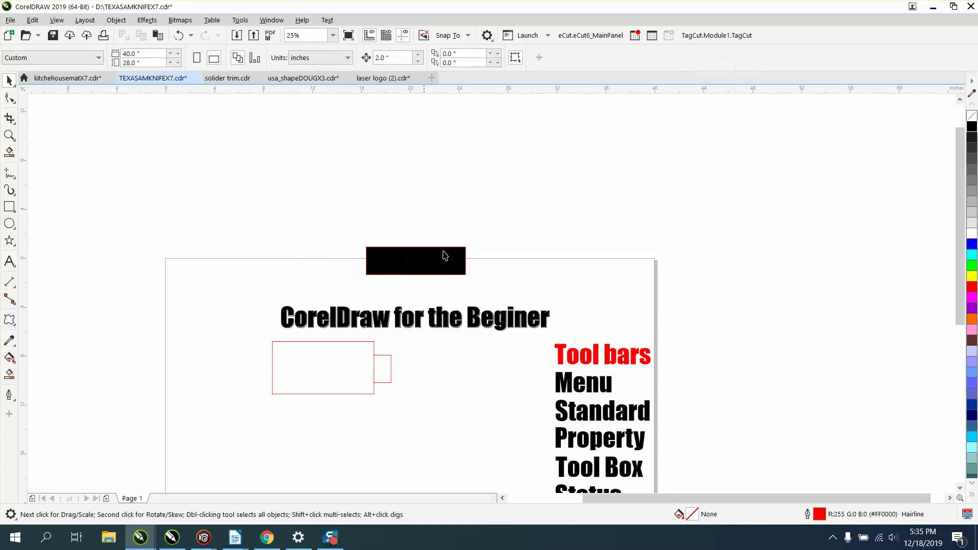
{"action": "left_click", "coordinate": [372, 262]}
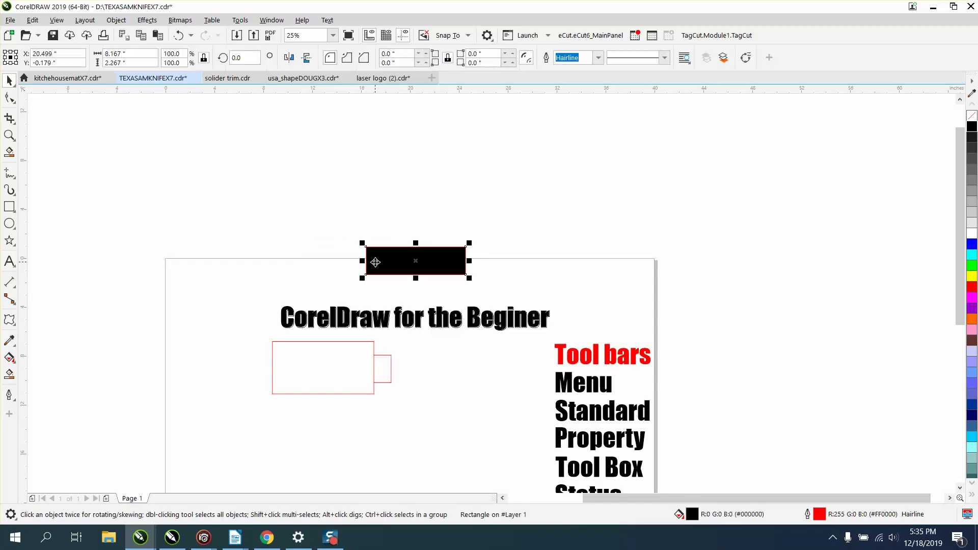
{"action": "key", "text": "Delete"}
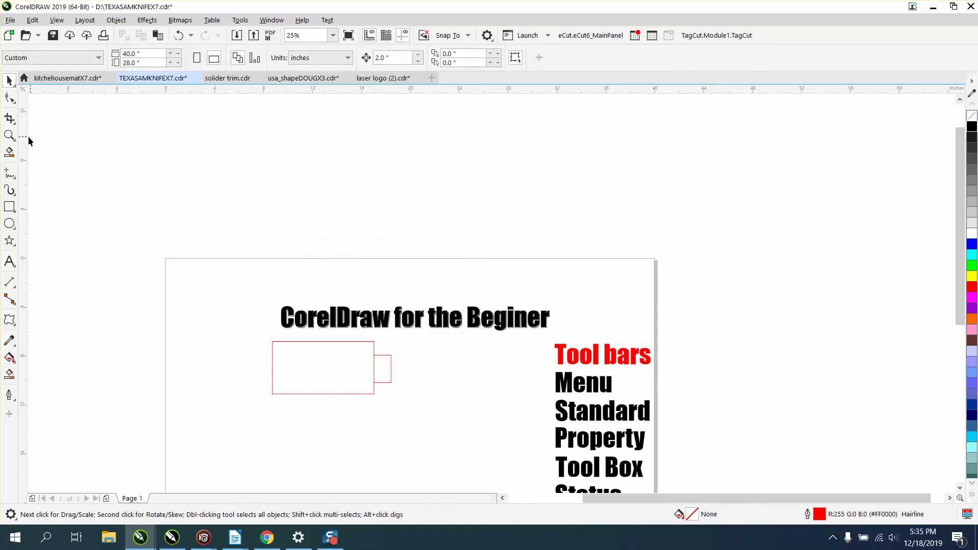
{"action": "left_click", "coordinate": [9, 135]}
{"action": "left_click_drag", "start_coordinate": [223, 261], "coordinate": [738, 472]}
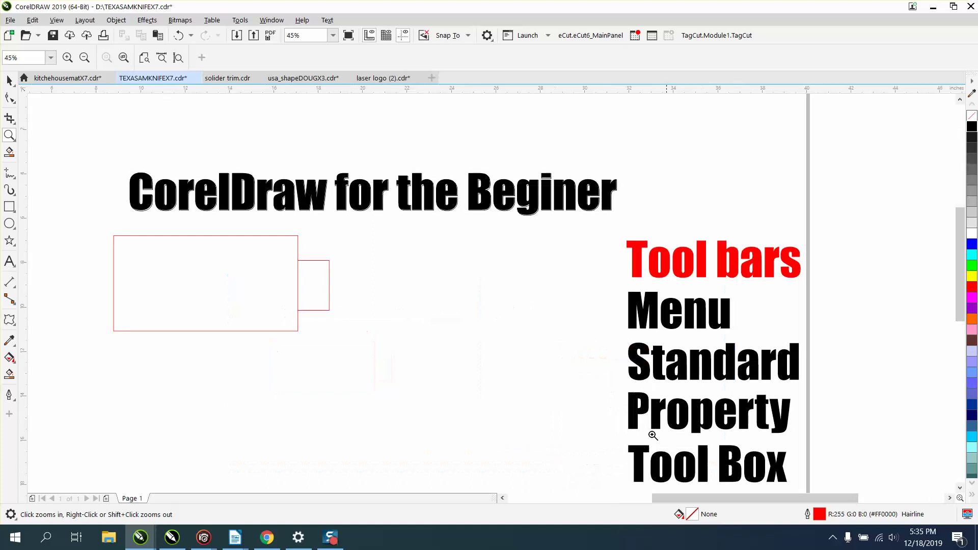